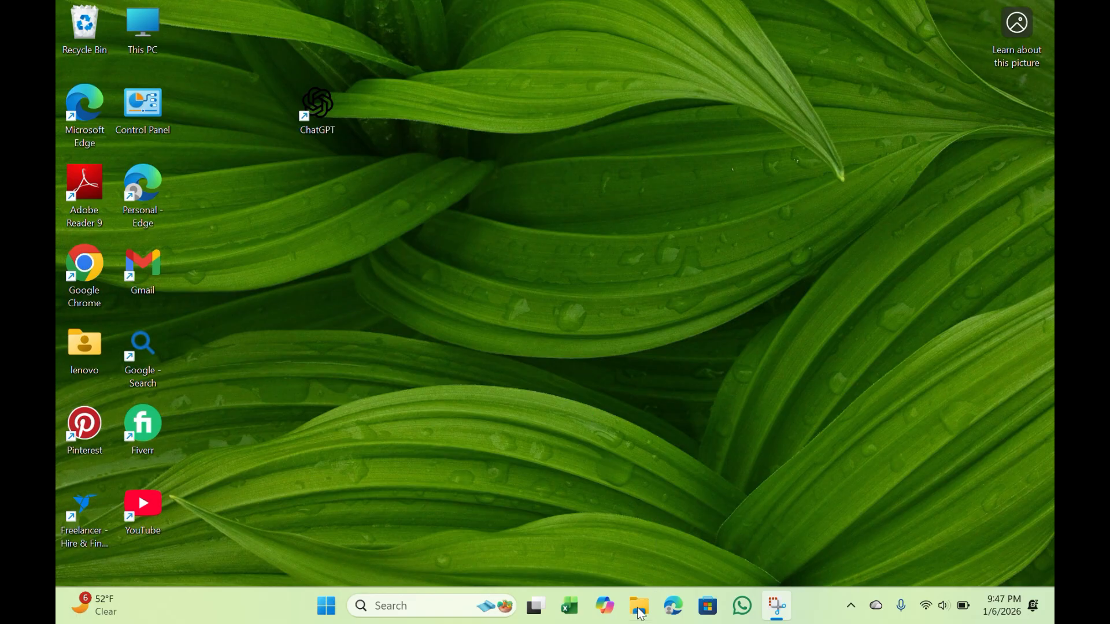
Open Excel with a new blank workbook and select cell A2
{"action": "left_click", "coordinate": [565, 613]}
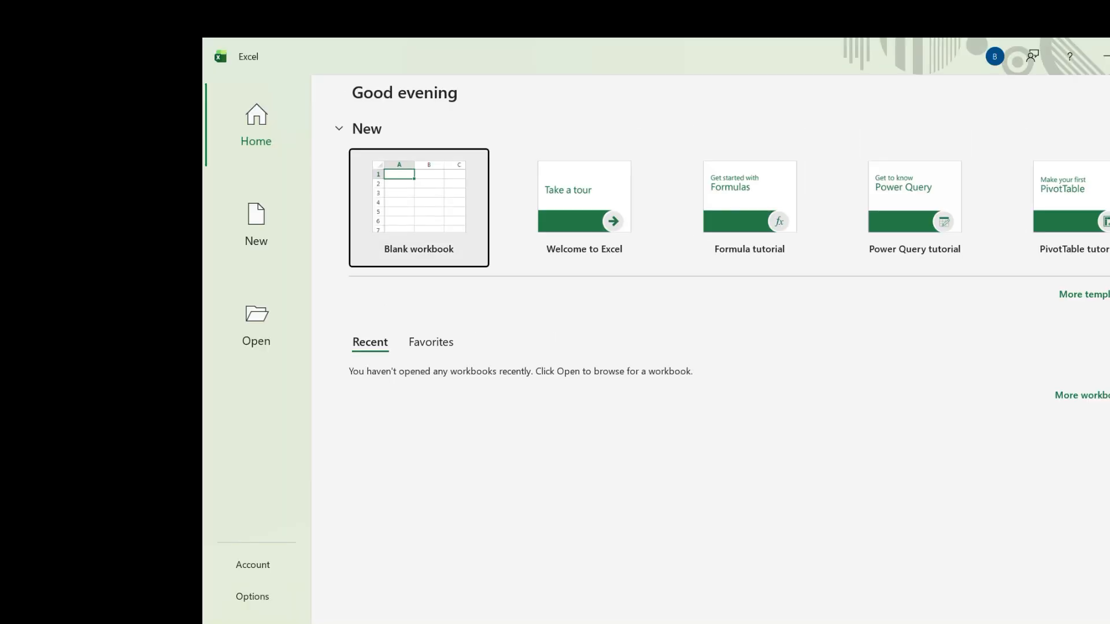
{"action": "left_click", "coordinate": [379, 237]}
{"action": "left_click", "coordinate": [258, 245]}
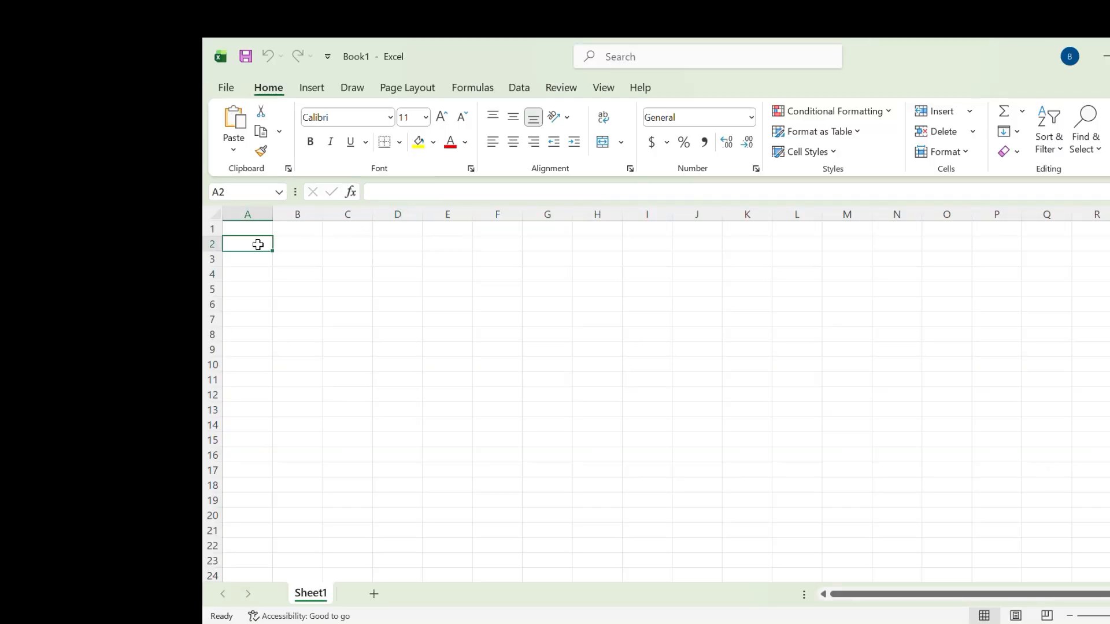
Enter the headers Roll No., Name and Attendance in cells A2 to C2
{"action": "type", "text": "Roll No."}
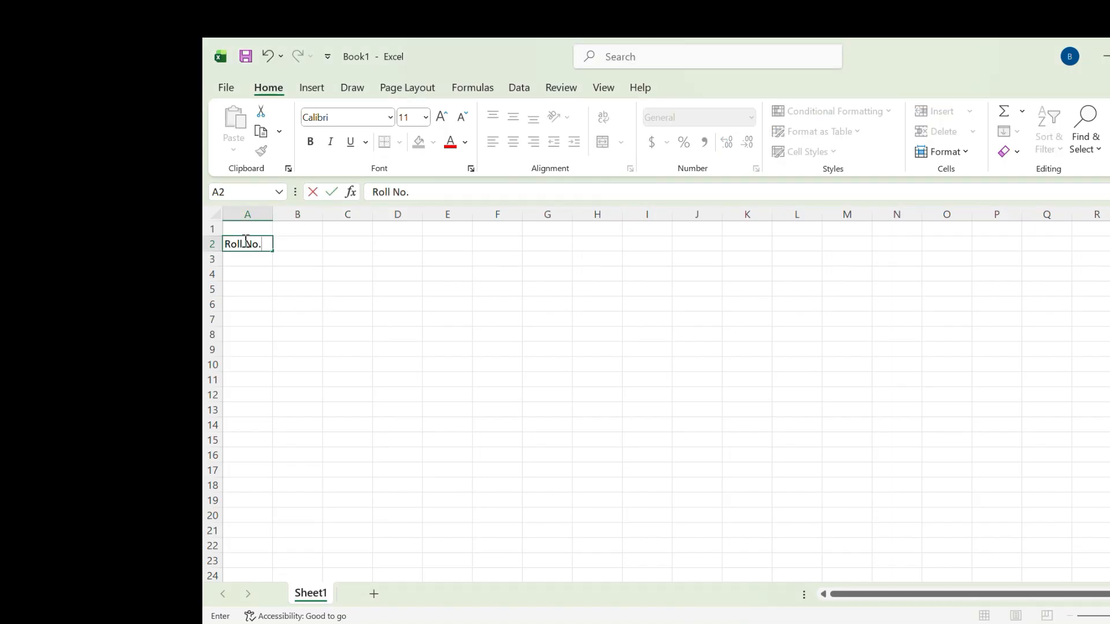
{"action": "key", "text": "Return"}
{"action": "left_click", "coordinate": [245, 242]}
{"action": "key", "text": "Tab"}
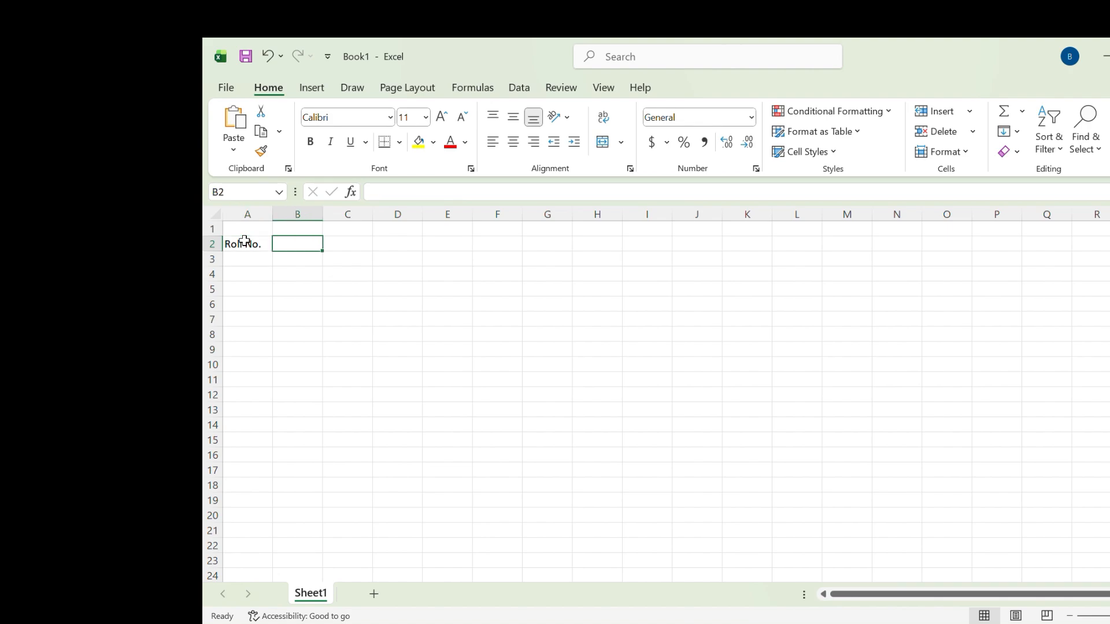
{"action": "type", "text": "Name"}
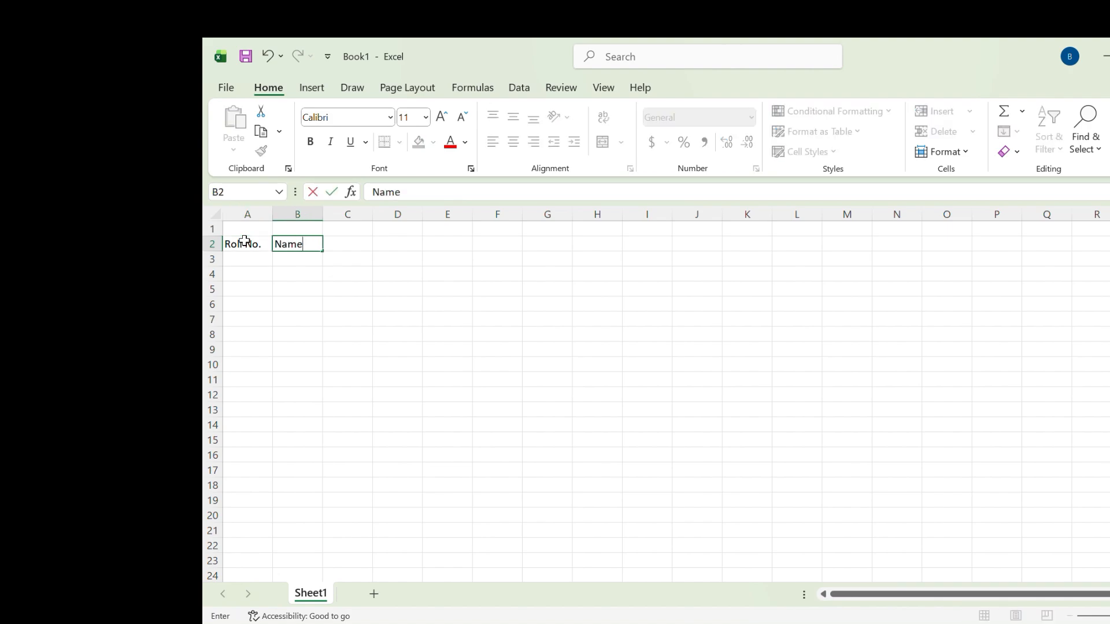
{"action": "key", "text": "Tab"}
{"action": "type", "text": "Attendance"}
{"action": "key", "text": "Up"}
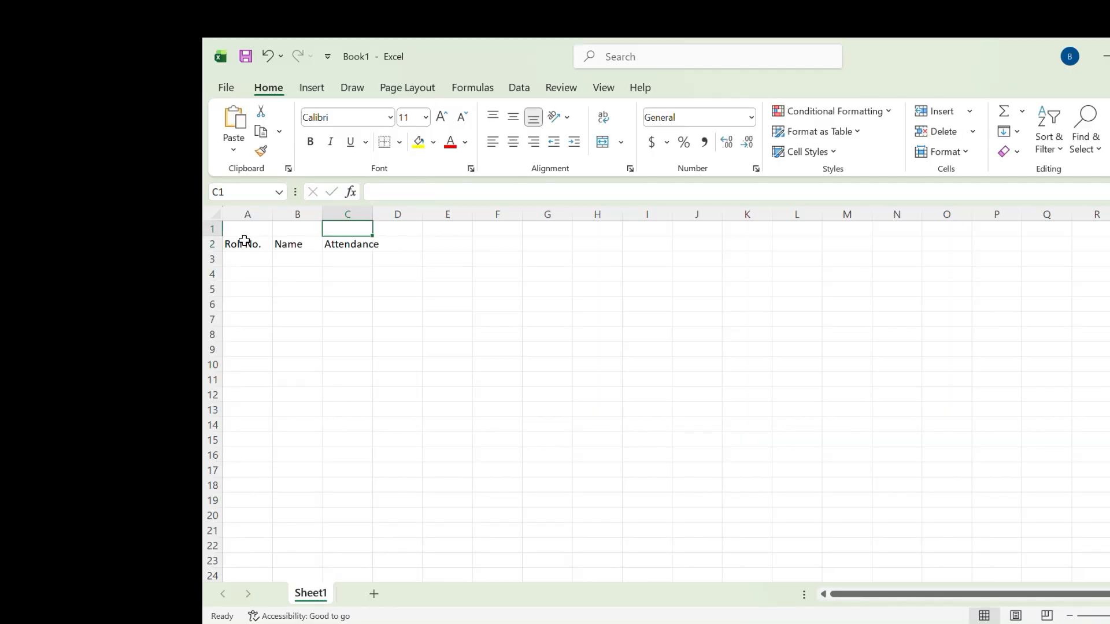
Enter Date in cell C1 and widen columns B and C
{"action": "type", "text": "Date"}
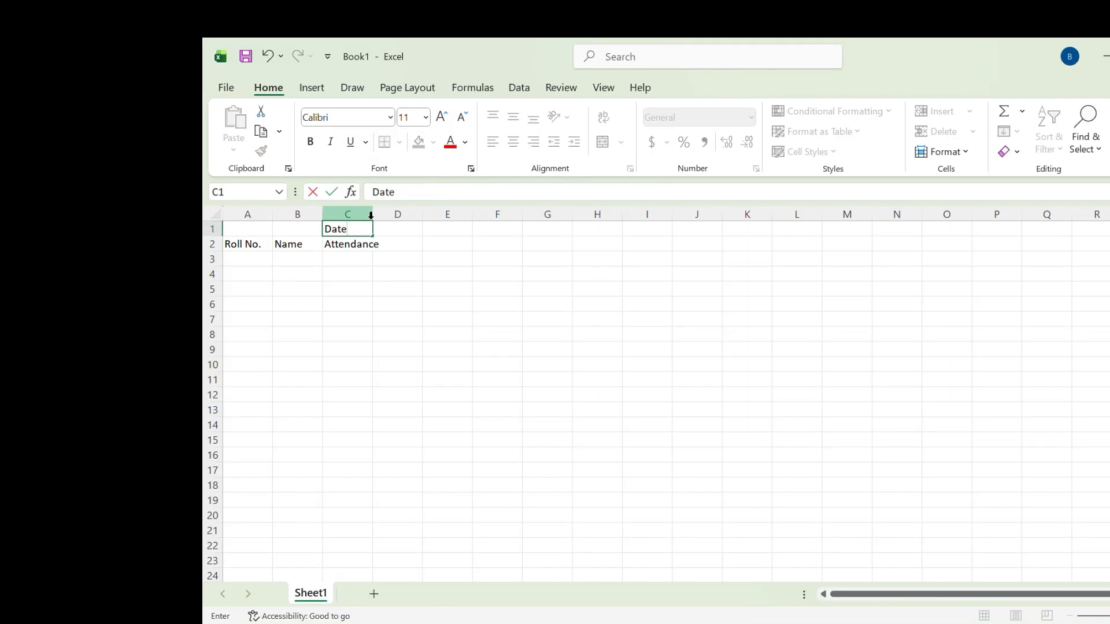
{"action": "left_click", "coordinate": [318, 214]}
{"action": "left_click_drag", "start_coordinate": [323, 214], "coordinate": [454, 223]}
Enter 1-Jan in cell D1 and fill the date series across to 10-Jan in M1
{"action": "left_click", "coordinate": [477, 232]}
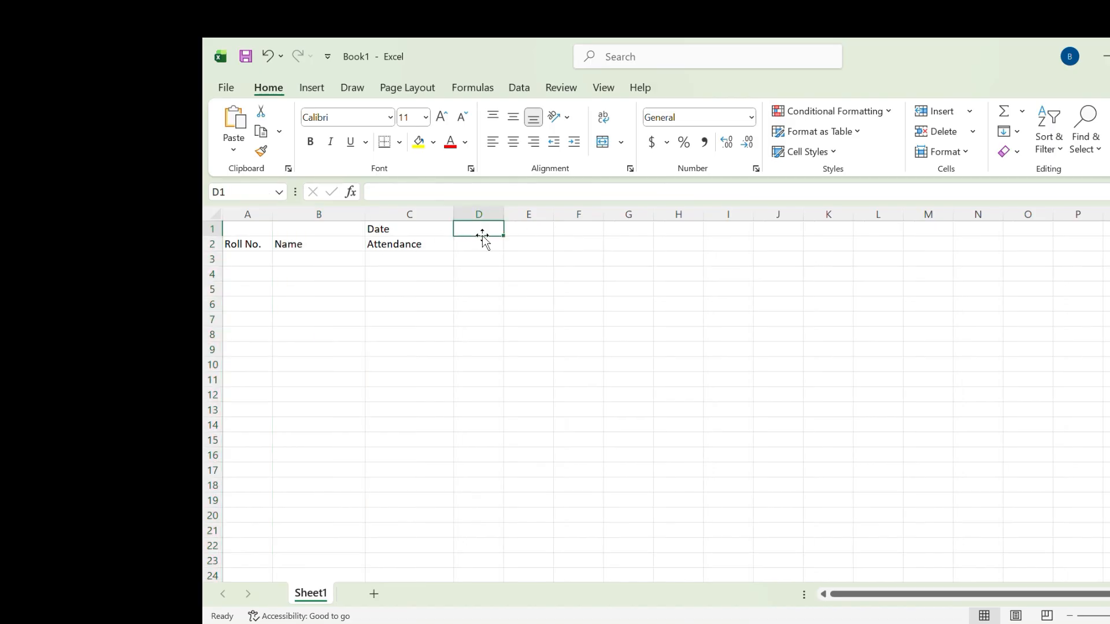
{"action": "type", "text": "1jan"}
{"action": "key", "text": "Return"}
{"action": "left_click", "coordinate": [472, 229]}
{"action": "left_click_drag", "start_coordinate": [512, 234], "coordinate": [942, 230]}
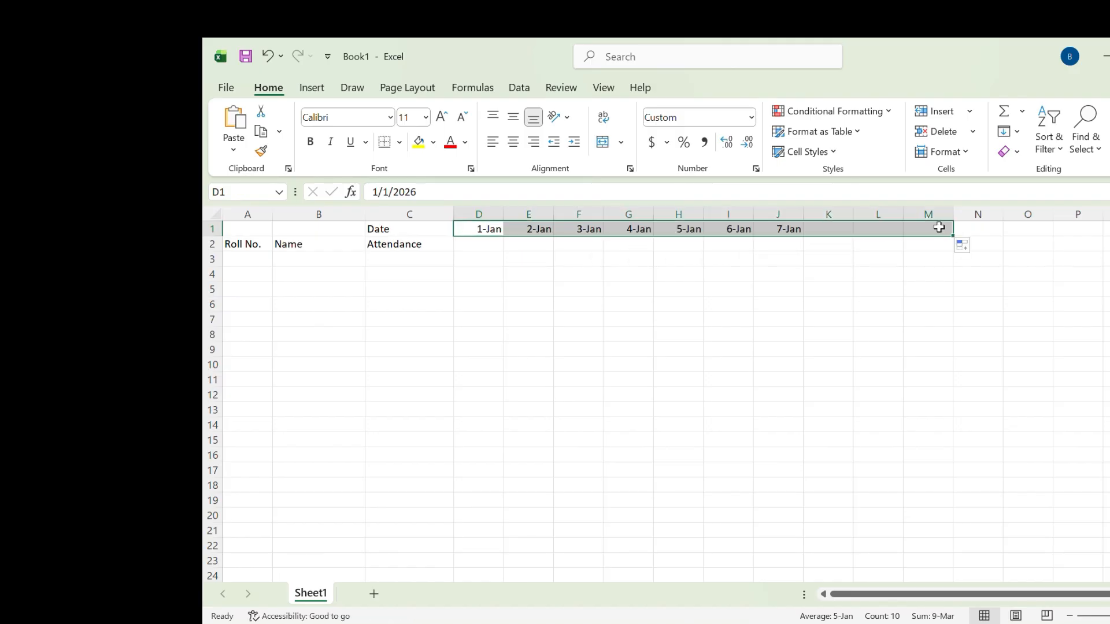
Enter the header Status Count in cell N1 and widen column N to fit it
{"action": "left_click", "coordinate": [992, 235]}
{"action": "left_click", "coordinate": [987, 243]}
{"action": "left_click", "coordinate": [987, 228]}
{"action": "double_click", "coordinate": [987, 231]}
{"action": "type", "text": "Status Count"}
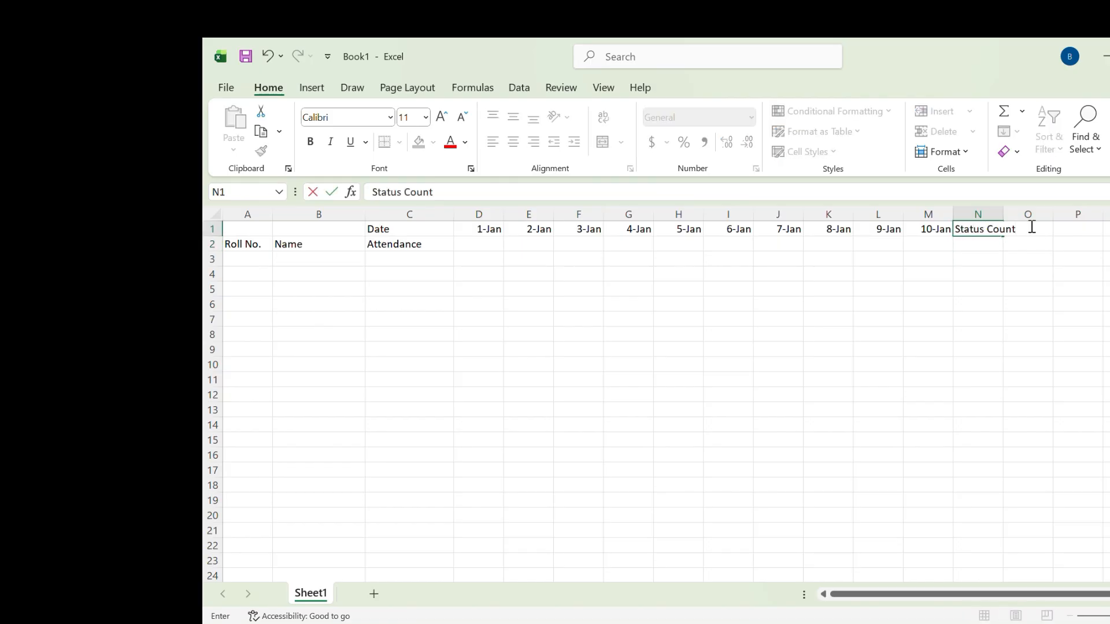
{"action": "left_click", "coordinate": [999, 214]}
{"action": "left_click_drag", "start_coordinate": [1004, 216], "coordinate": [1030, 215]}
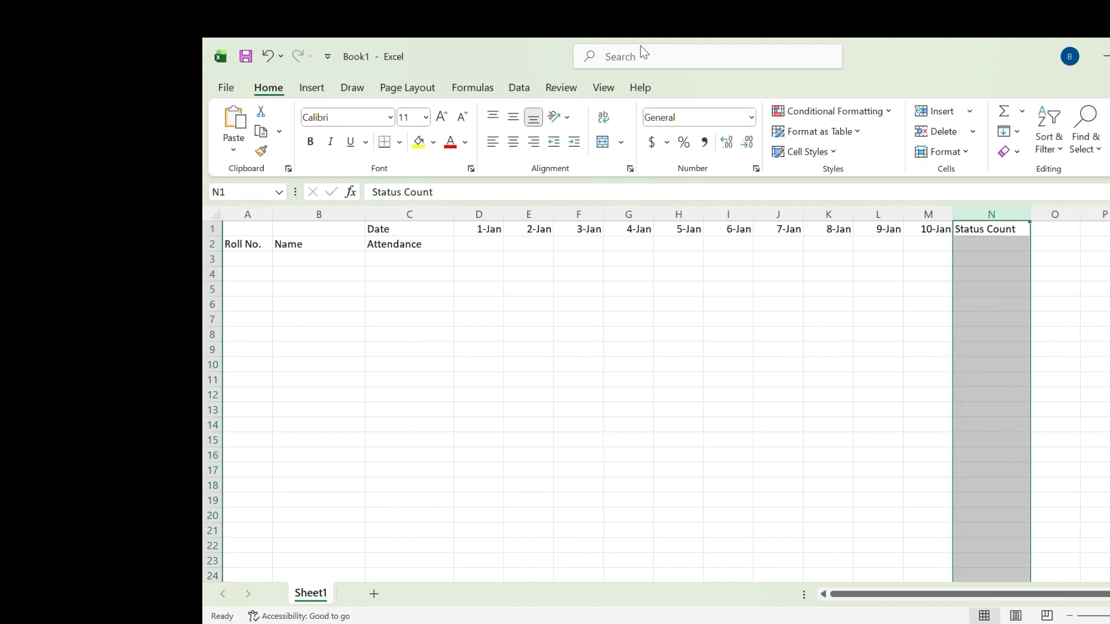
Enter the roll numbers 1 to 5 in cells A3 to A7
{"action": "left_click", "coordinate": [243, 259]}
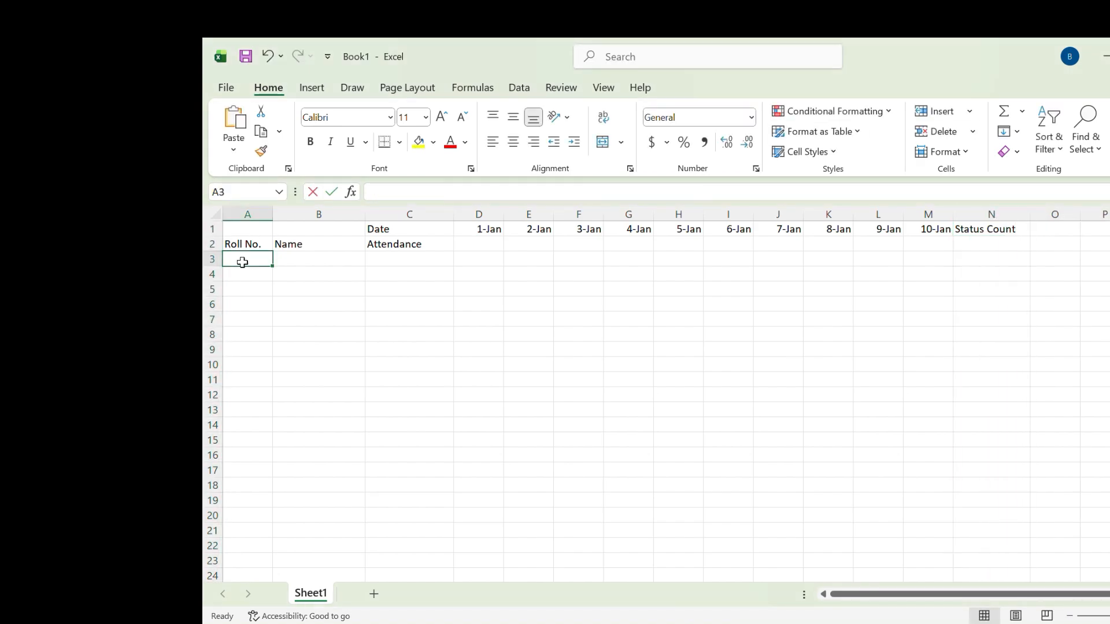
{"action": "type", "text": "1"}
{"action": "key", "text": "Return"}
{"action": "type", "text": "2"}
{"action": "key", "text": "Return"}
{"action": "type", "text": "3"}
{"action": "key", "text": "Return"}
{"action": "type", "text": "4"}
{"action": "key", "text": "Return"}
{"action": "type", "text": "5"}
{"action": "key", "text": "Return"}
Enter the five students' first names in cells B3 to B7
{"action": "left_click", "coordinate": [320, 263]}
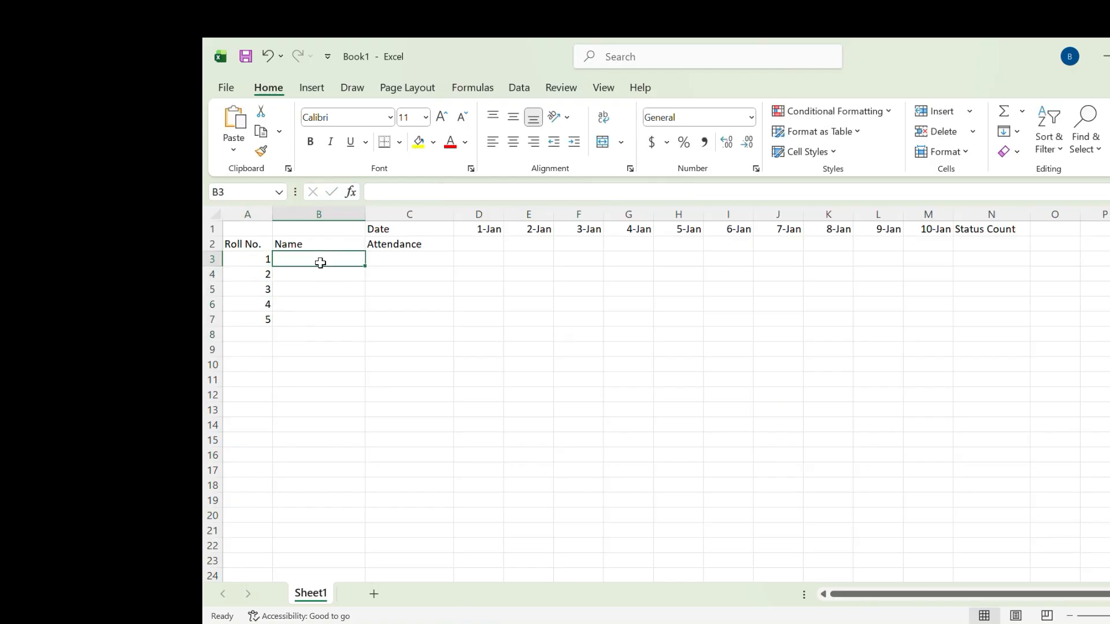
{"action": "type", "text": "Ram"}
{"action": "key", "text": "Return"}
{"action": "type", "text": "Hari"}
{"action": "key", "text": "Return"}
{"action": "type", "text": "Sita"}
{"action": "key", "text": "Return"}
{"action": "type", "text": "E"}
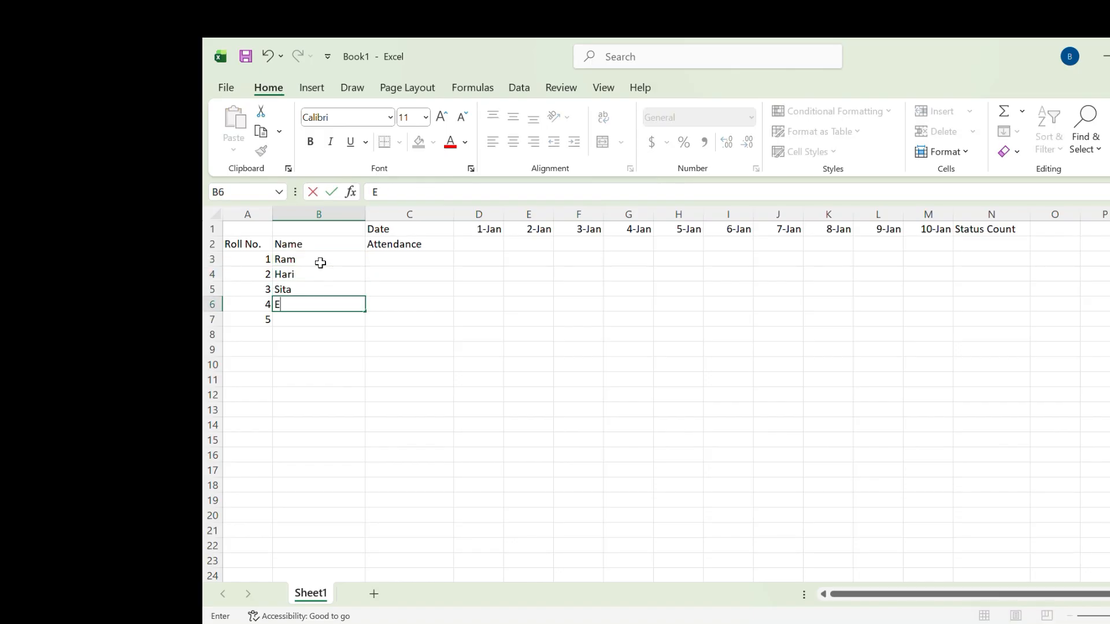
{"action": "type", "text": "mily"}
{"action": "key", "text": "Return"}
{"action": "type", "text": "John"}
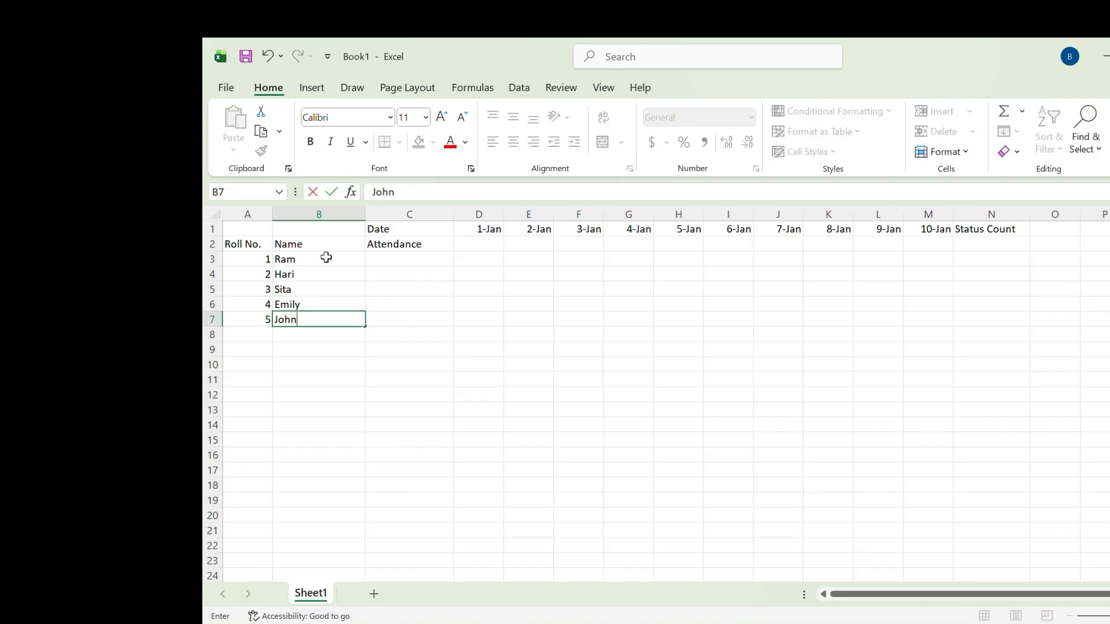
Enter the placeholder text Status in cell D3 and keep that cell selected
{"action": "left_click", "coordinate": [326, 258]}
{"action": "left_click", "coordinate": [396, 260]}
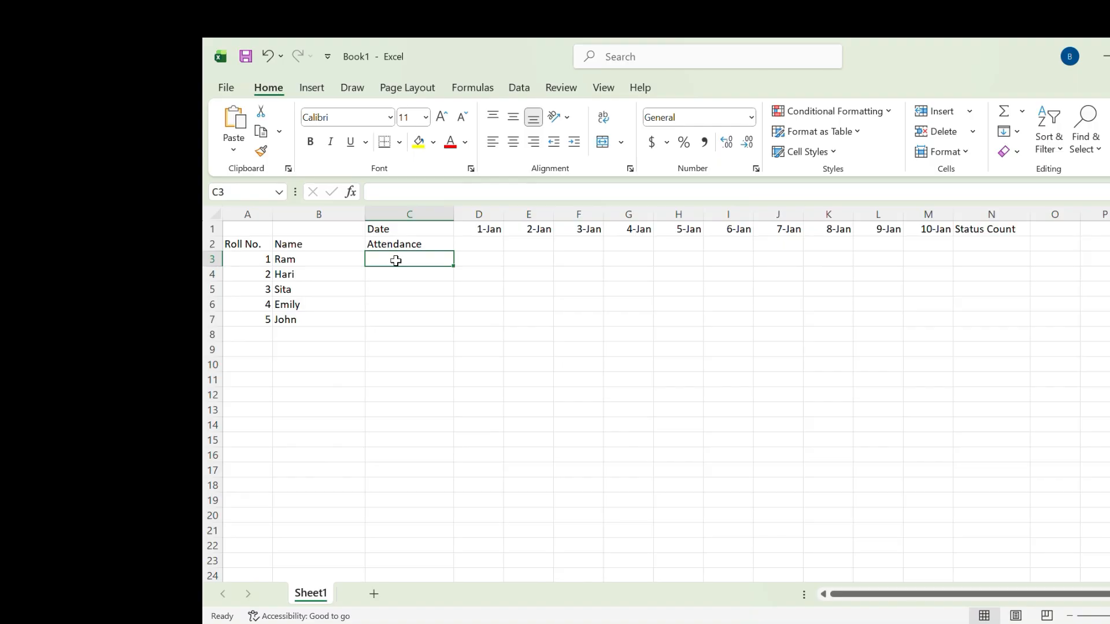
{"action": "left_click", "coordinate": [493, 249]}
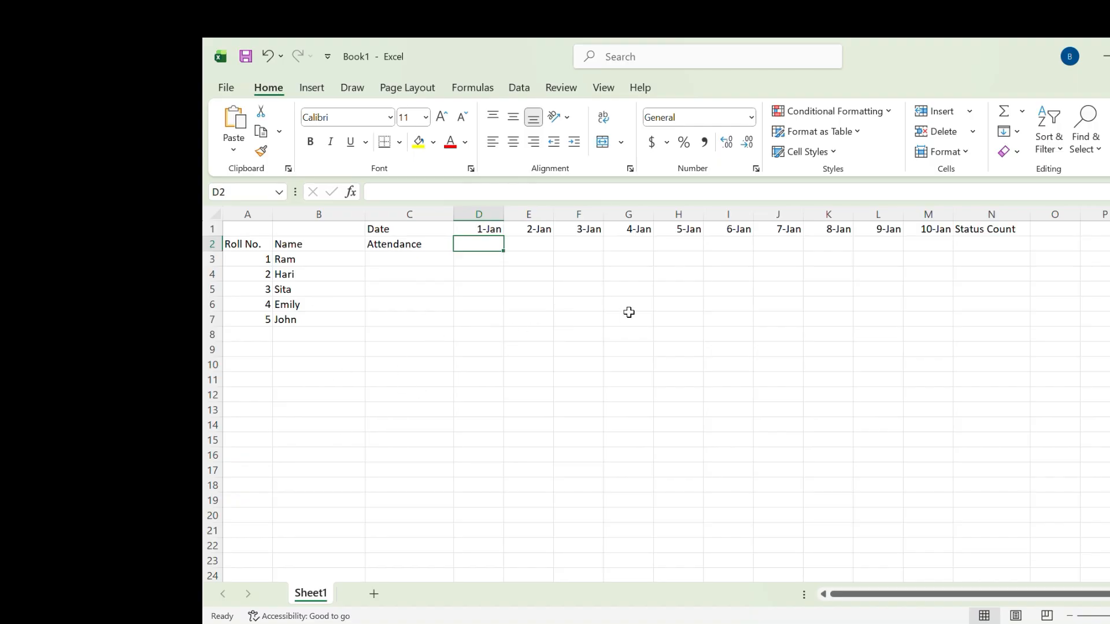
{"action": "left_click", "coordinate": [467, 263]}
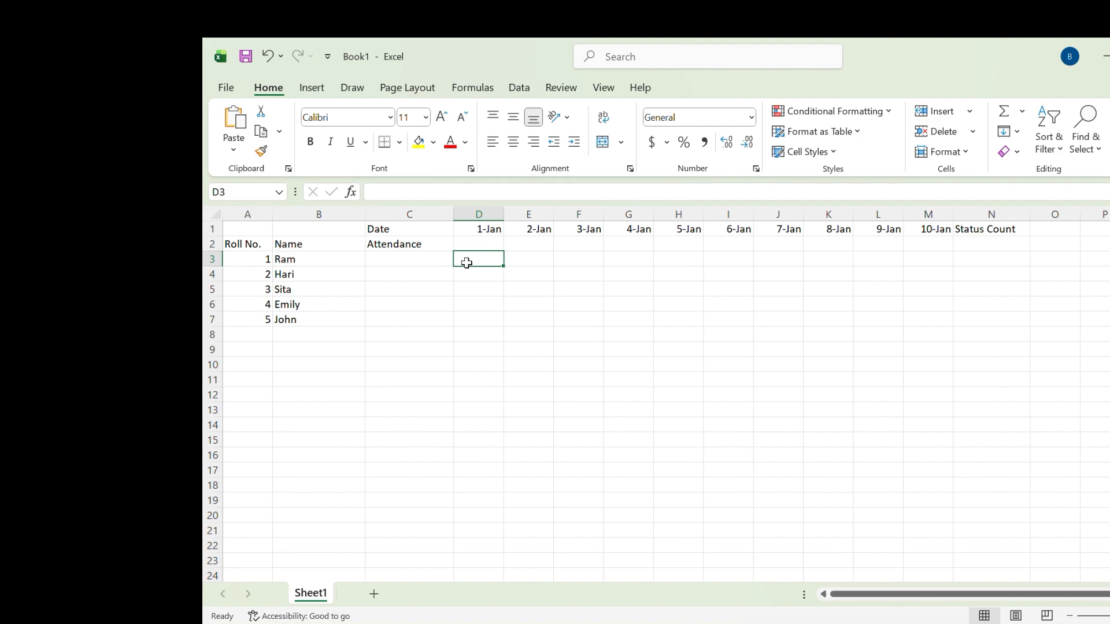
{"action": "type", "text": "Status"}
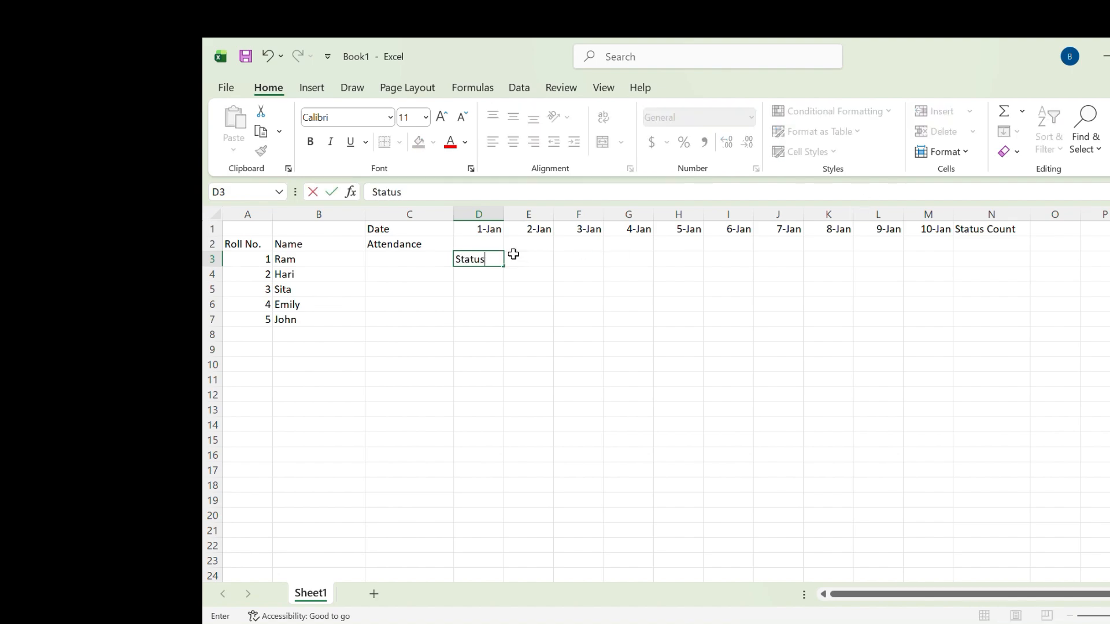
{"action": "left_click", "coordinate": [514, 88]}
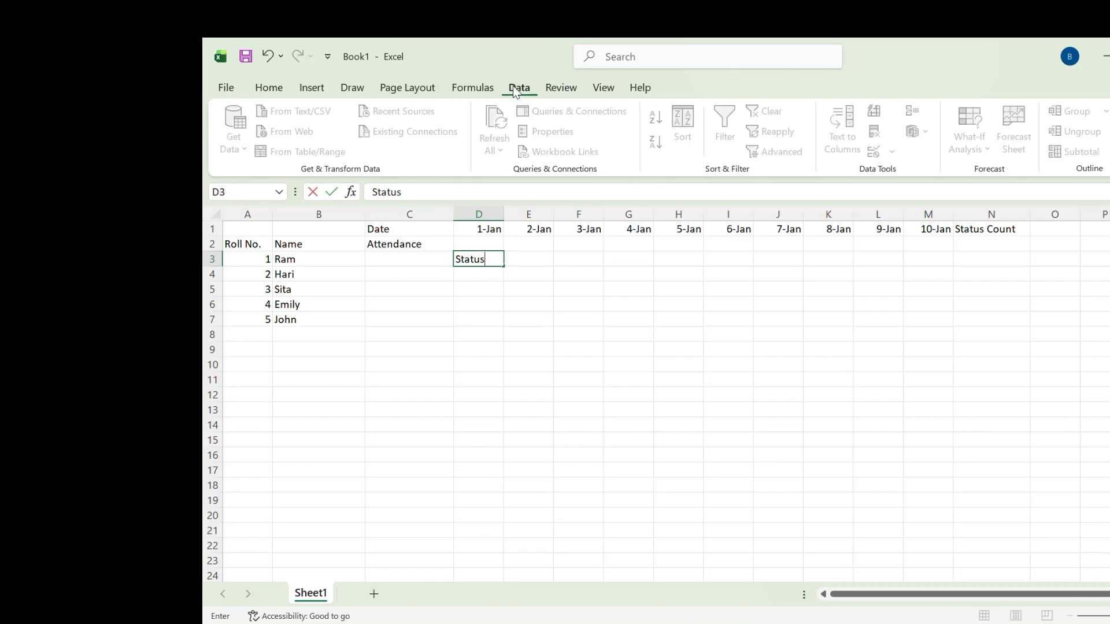
{"action": "double_click", "coordinate": [491, 259]}
{"action": "left_click", "coordinate": [496, 259]}
{"action": "left_click", "coordinate": [617, 68]}
{"action": "left_click", "coordinate": [489, 254]}
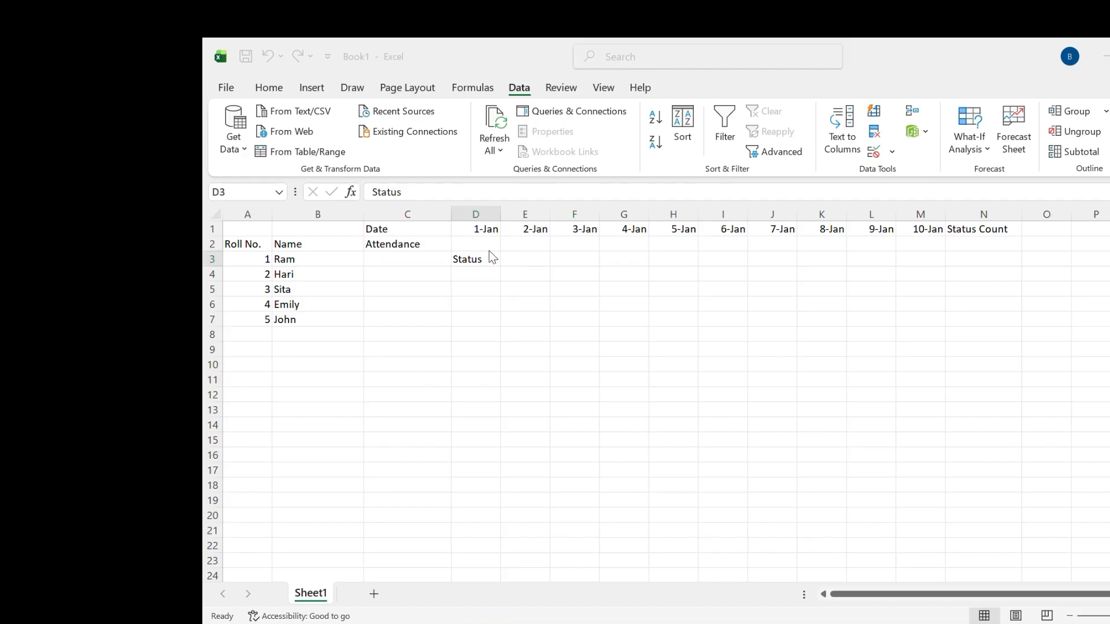
Set up data validation on cell D3 as a List with the source Present, Absent
{"action": "left_click", "coordinate": [875, 154]}
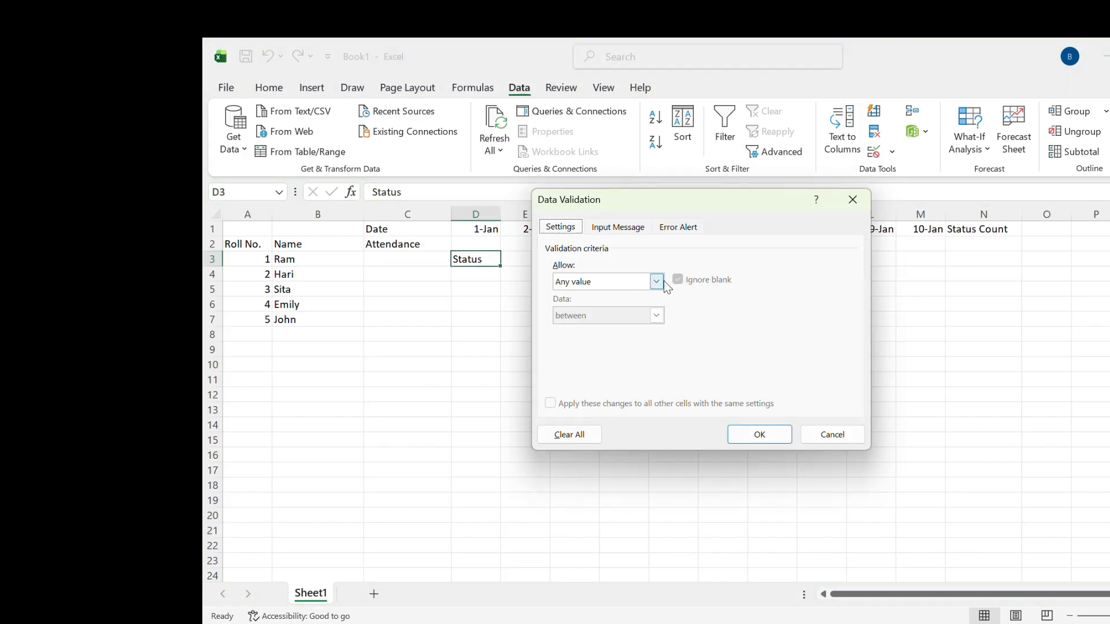
{"action": "left_click", "coordinate": [658, 281]}
{"action": "left_click", "coordinate": [593, 327]}
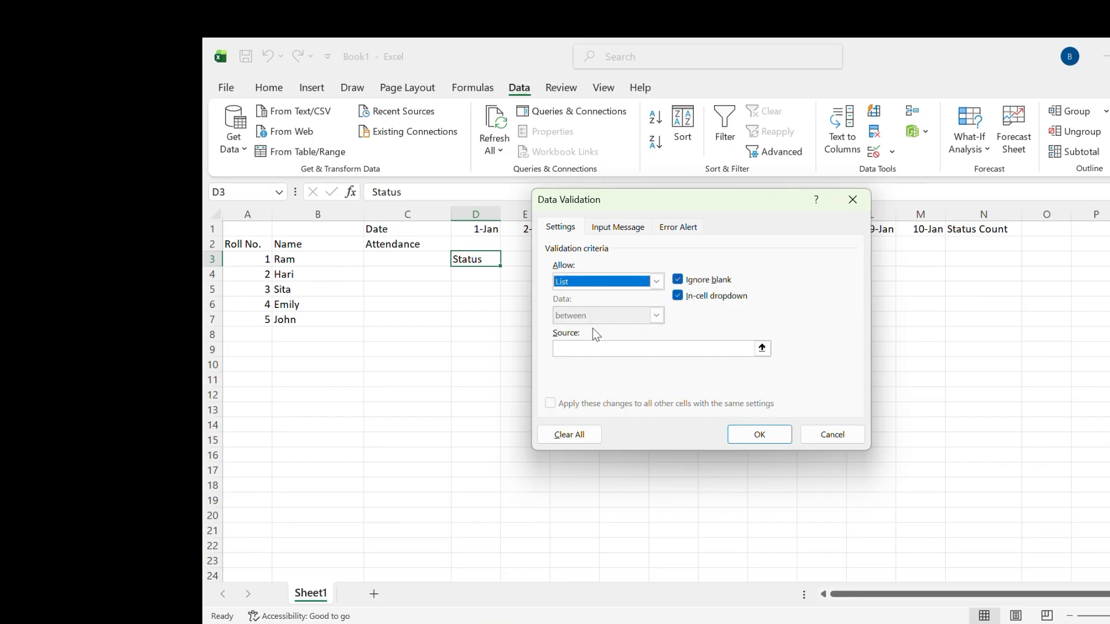
{"action": "left_click", "coordinate": [635, 347]}
{"action": "type", "text": "Present"}
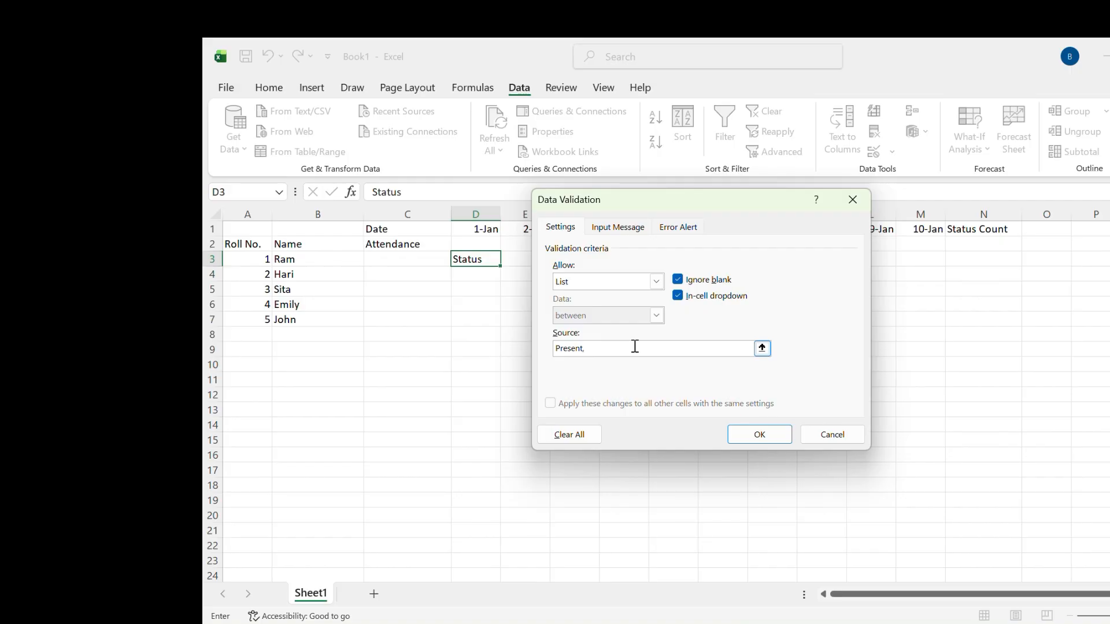
{"action": "type", "text": ", Absent"}
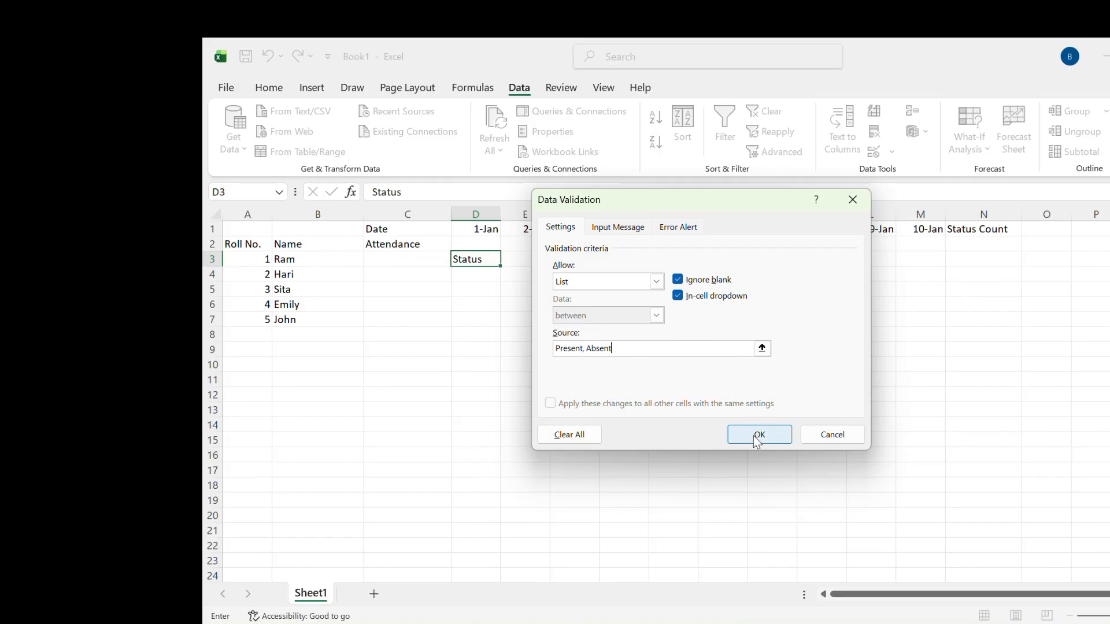
Add a validation input message titled Attendance reading "Select Present or Absent from the Dropdown list"
{"action": "left_click", "coordinate": [640, 226]}
{"action": "left_click", "coordinate": [599, 304]}
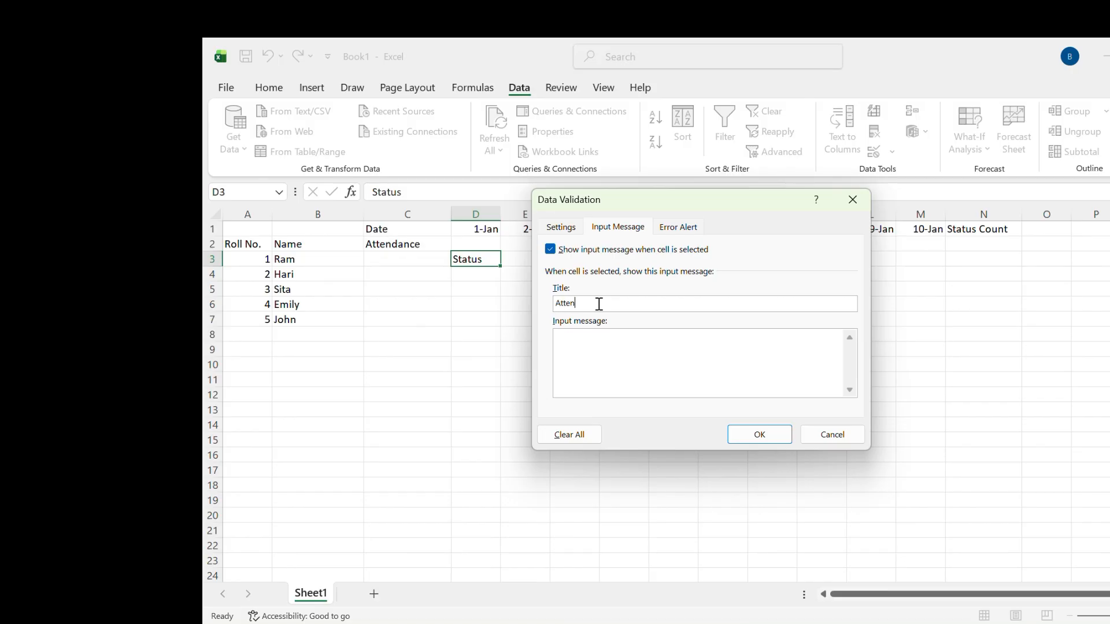
{"action": "left_click", "coordinate": [596, 349]}
{"action": "type", "text": "Select Present or Absent from t"}
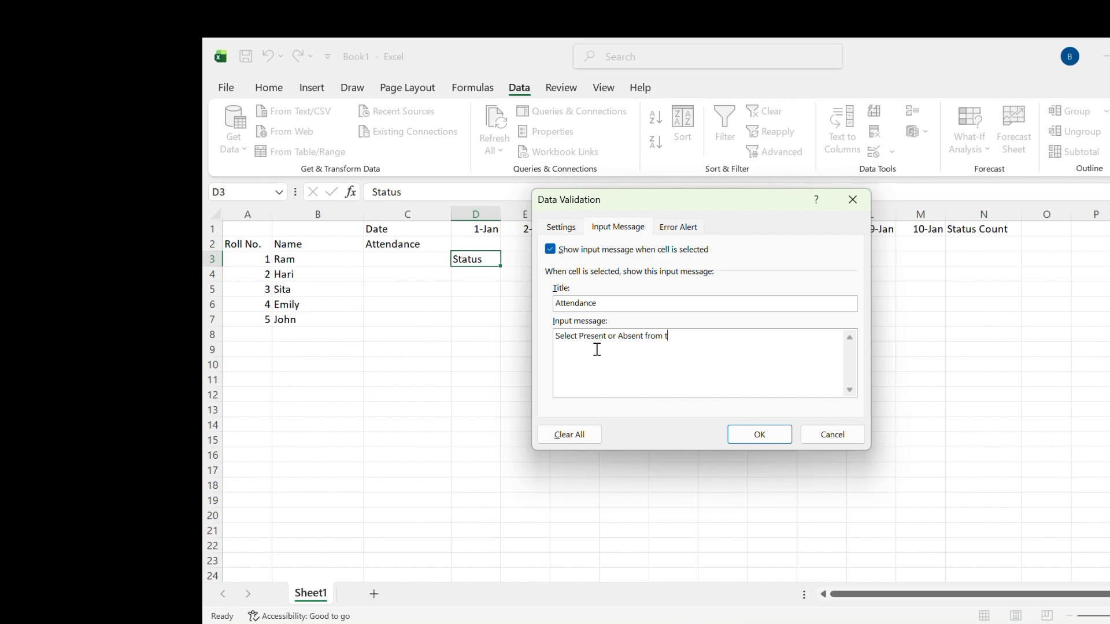
{"action": "type", "text": "he Dropdown list"}
Add a Stop error alert titled Invalid with the message "Please select any Of Them" and apply the validation
{"action": "left_click", "coordinate": [674, 228]}
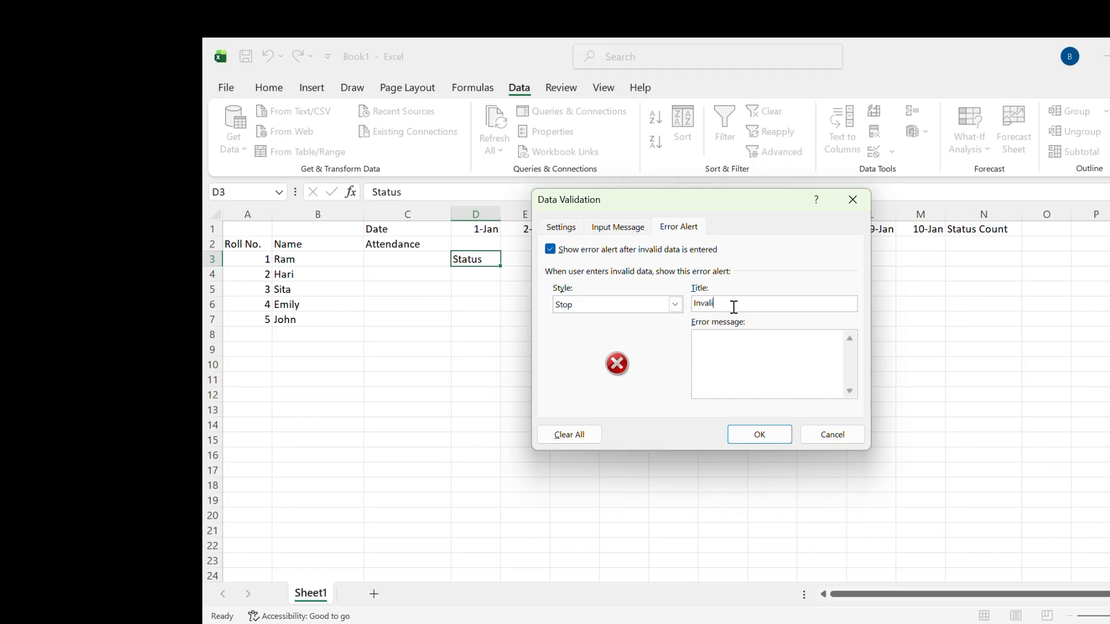
{"action": "left_click", "coordinate": [737, 345]}
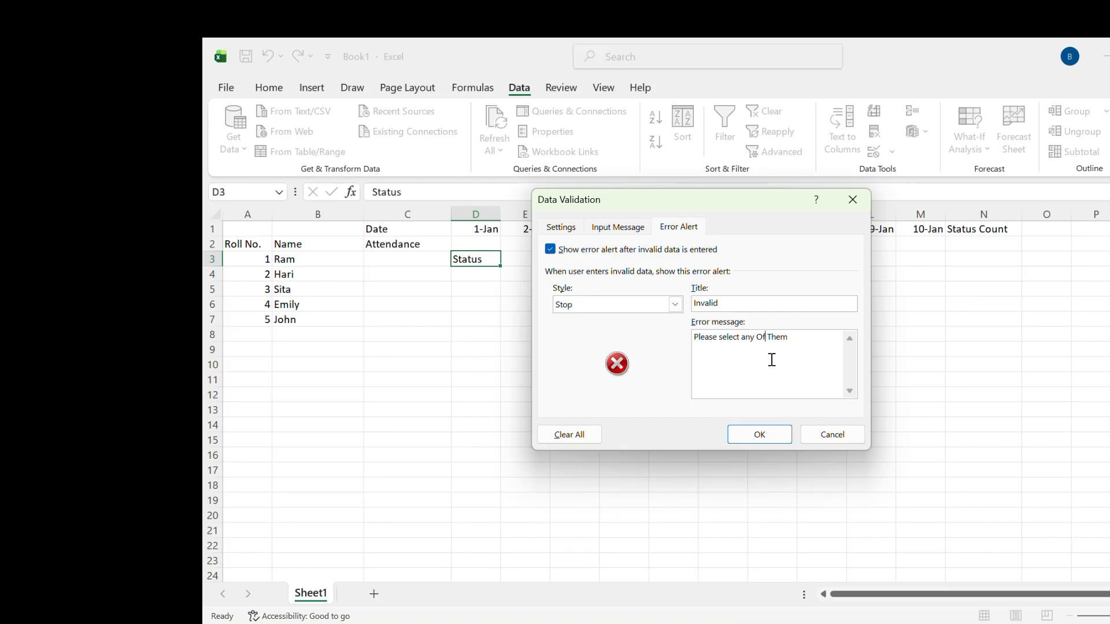
{"action": "left_click", "coordinate": [775, 434]}
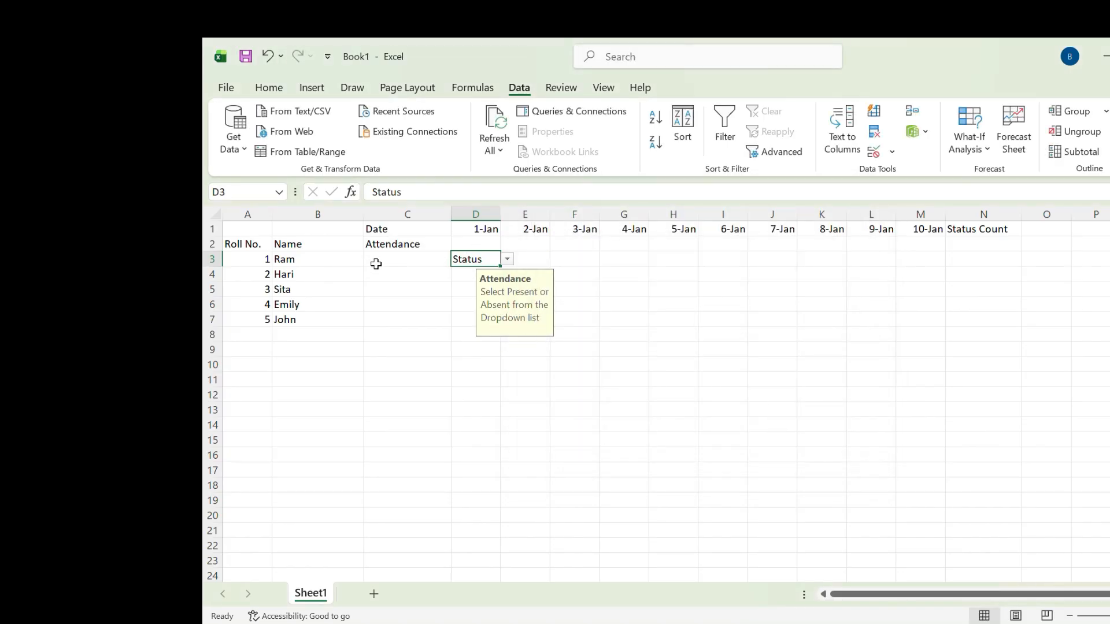
Fill the Status cell with its dropdown from D3 across the whole range D3:M7
{"action": "left_click_drag", "start_coordinate": [499, 264], "coordinate": [929, 329]}
{"action": "left_click", "coordinate": [501, 276]}
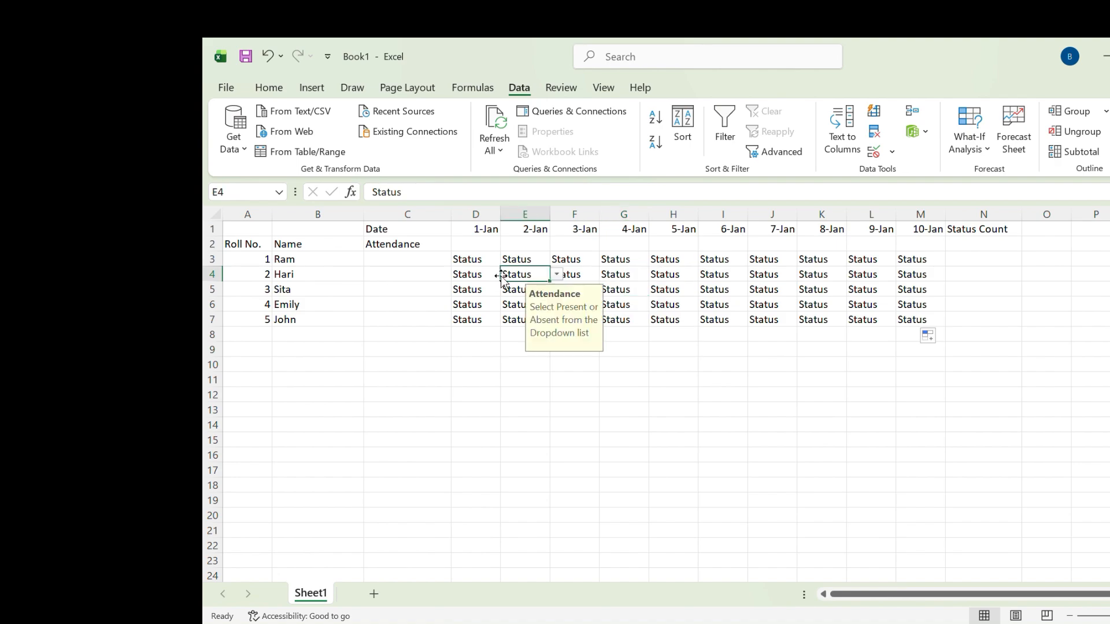
{"action": "left_click", "coordinate": [475, 259]}
Begin the Status Count formula in N3 with =COUNTIF(D3:M3,"Present")
{"action": "left_click", "coordinate": [983, 260]}
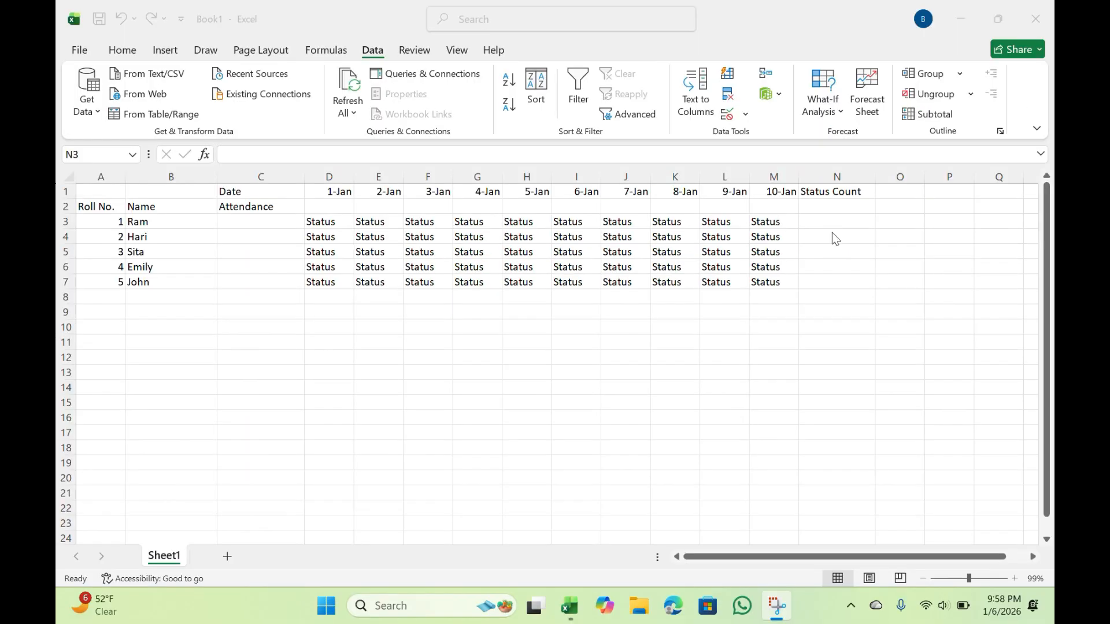
{"action": "left_click", "coordinate": [832, 223]}
{"action": "left_click", "coordinate": [817, 193]}
{"action": "left_click", "coordinate": [825, 224]}
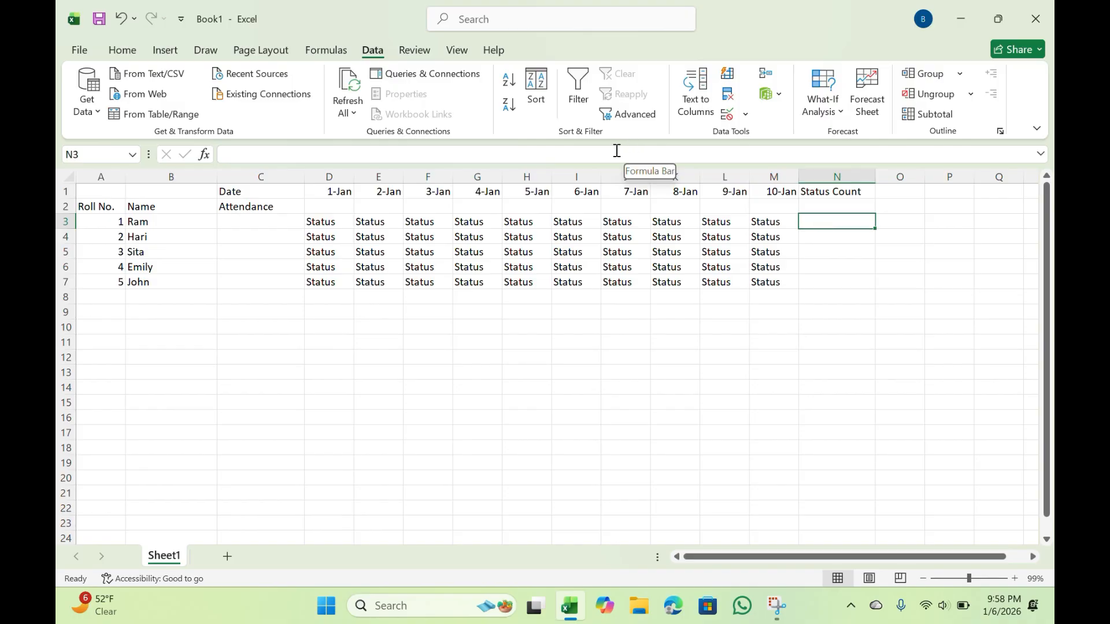
{"action": "left_click", "coordinate": [343, 155]}
{"action": "type", "text": "="}
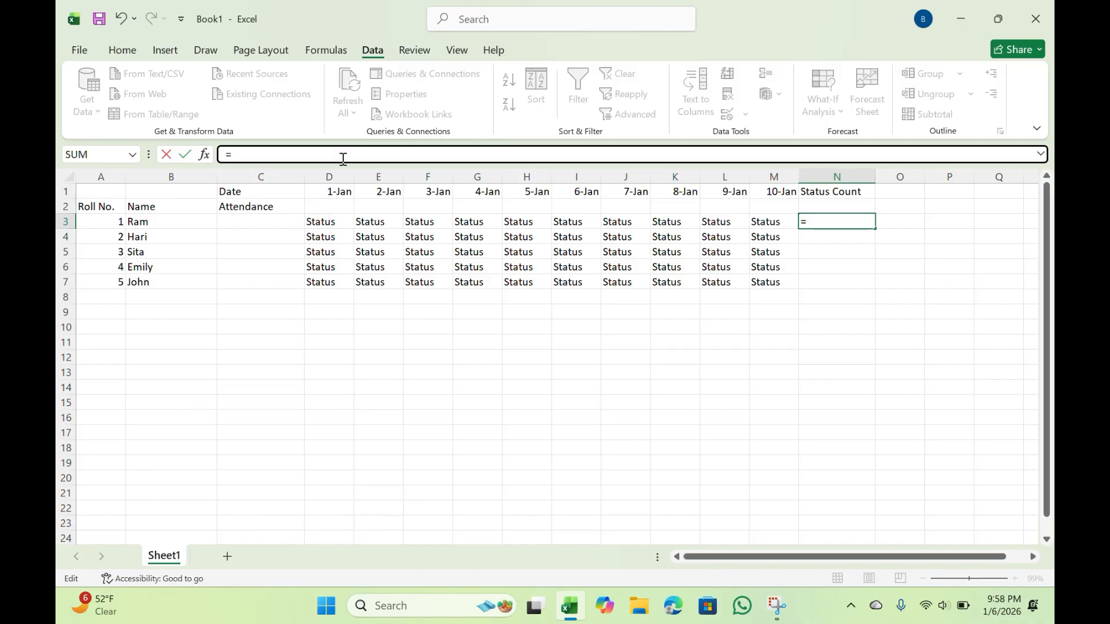
{"action": "type", "text": "COUNTI"}
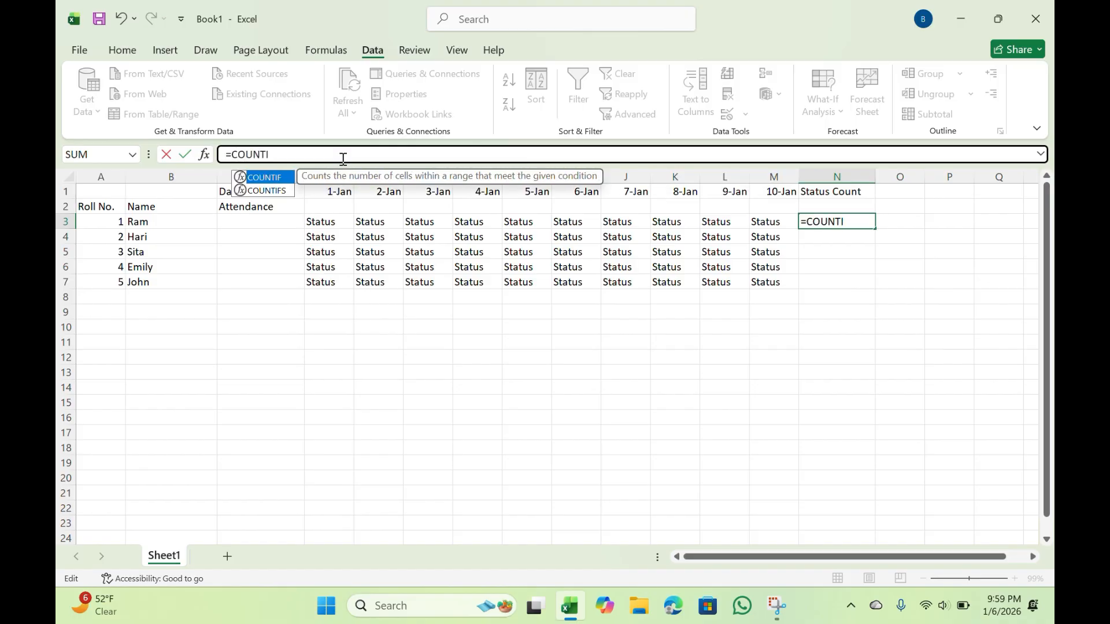
{"action": "type", "text": "F("}
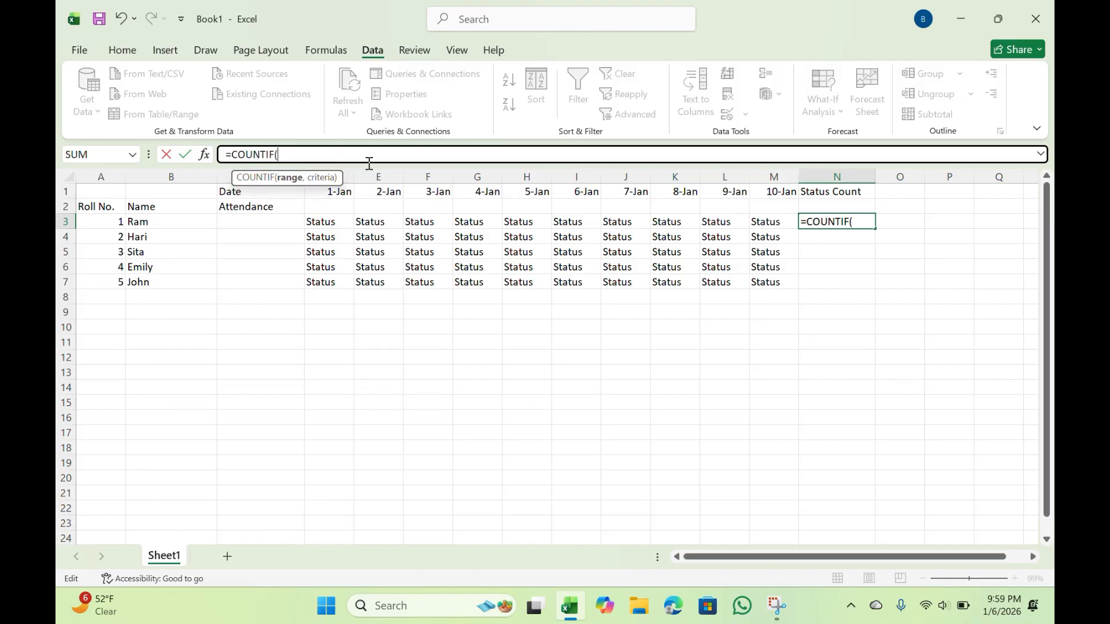
{"action": "type", "text": "D3"}
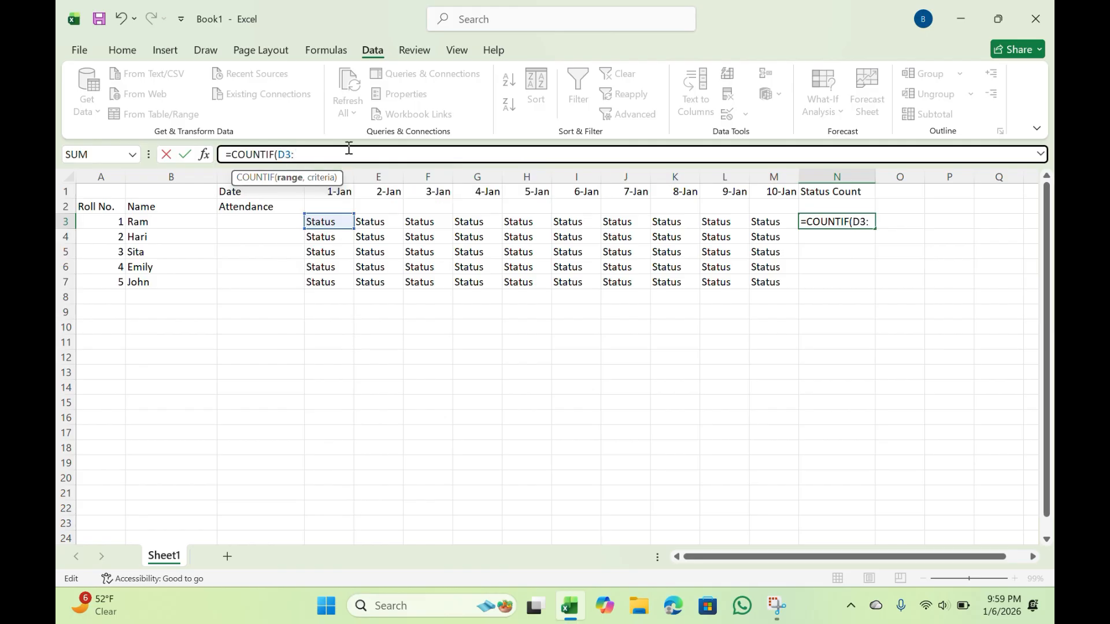
{"action": "type", "text": ":M3"}
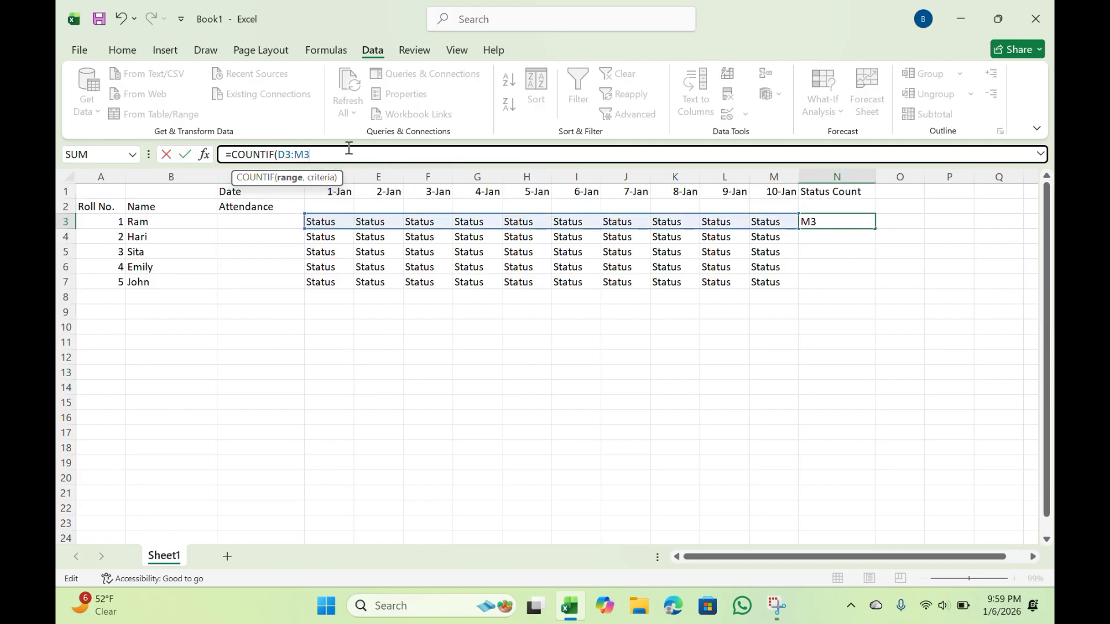
{"action": "type", "text": ",\"Presen"}
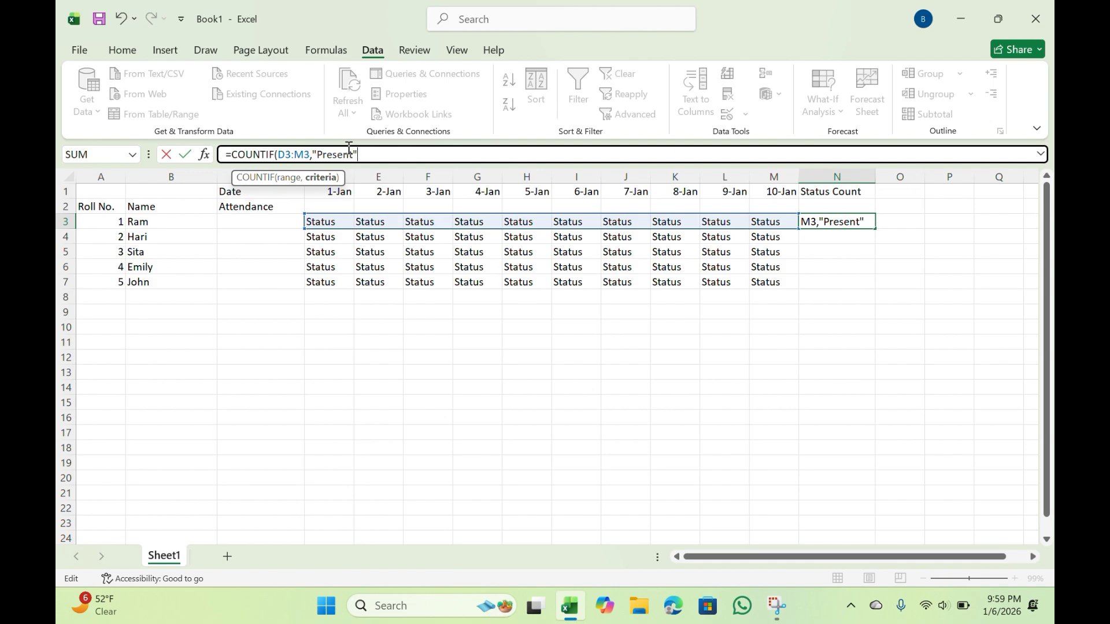
{"action": "type", "text": "t\")&\"/"}
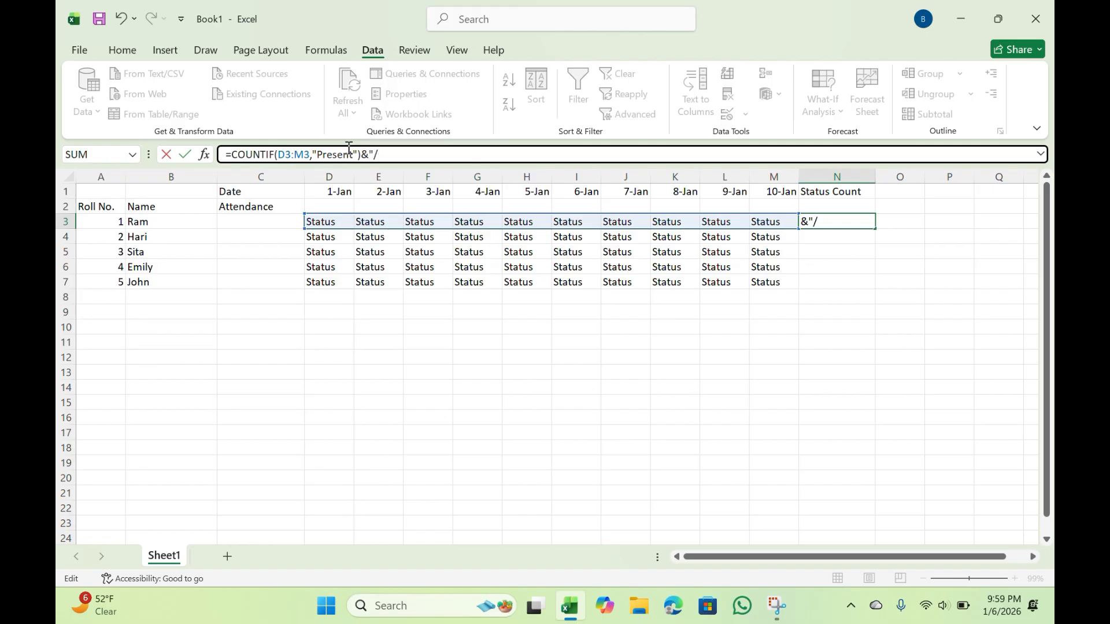
{"action": "type", "text": "\"&COUNT"}
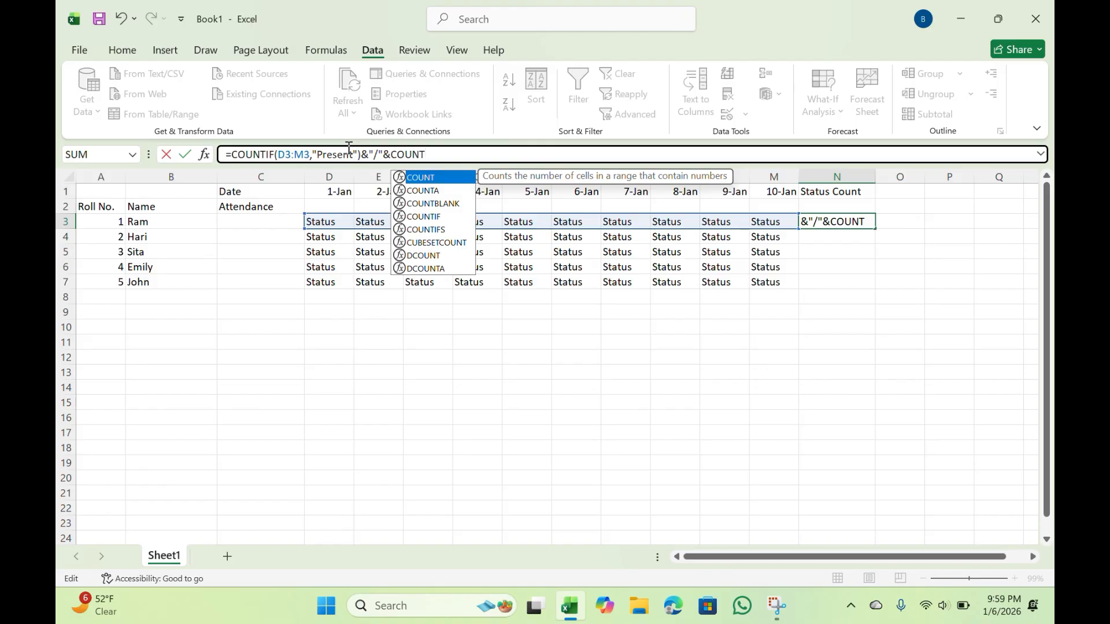
{"action": "type", "text": "A"}
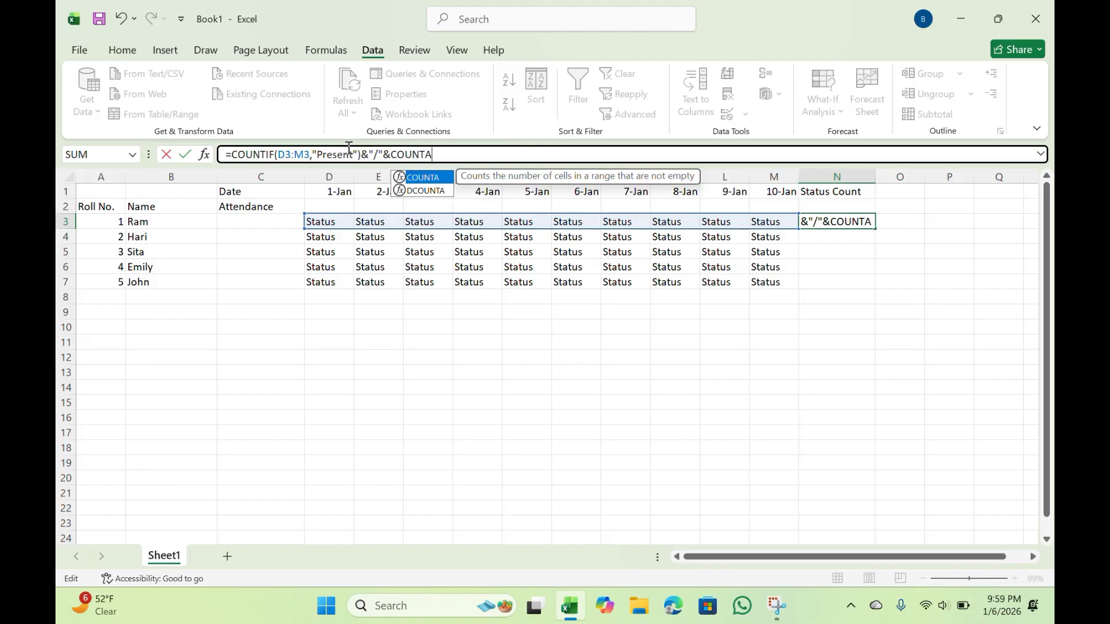
{"action": "type", "text": "("}
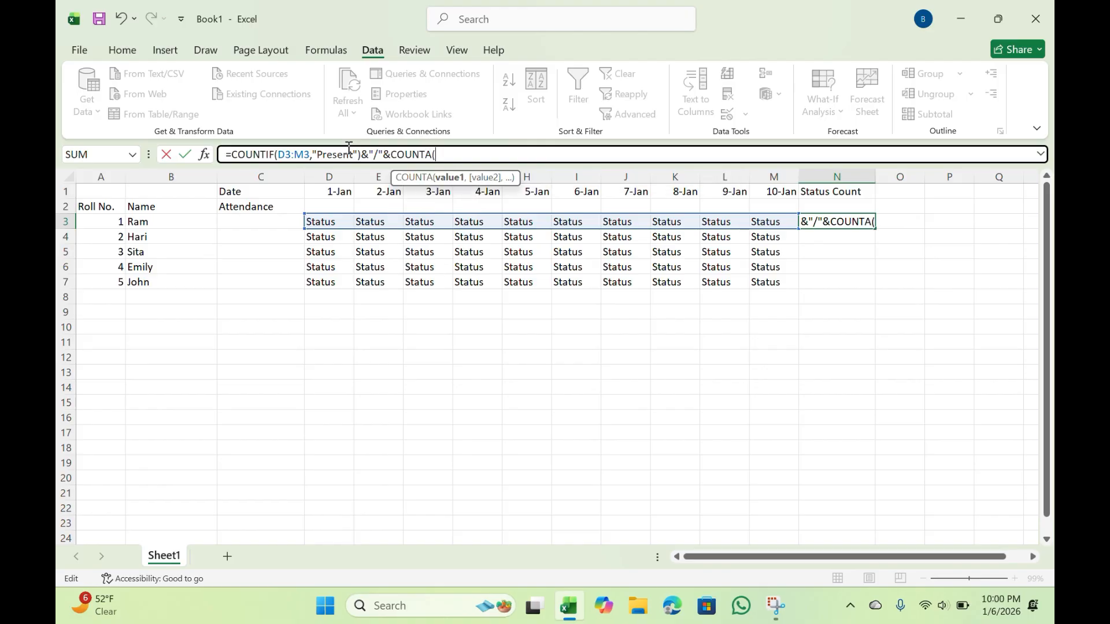
{"action": "type", "text": "D3"}
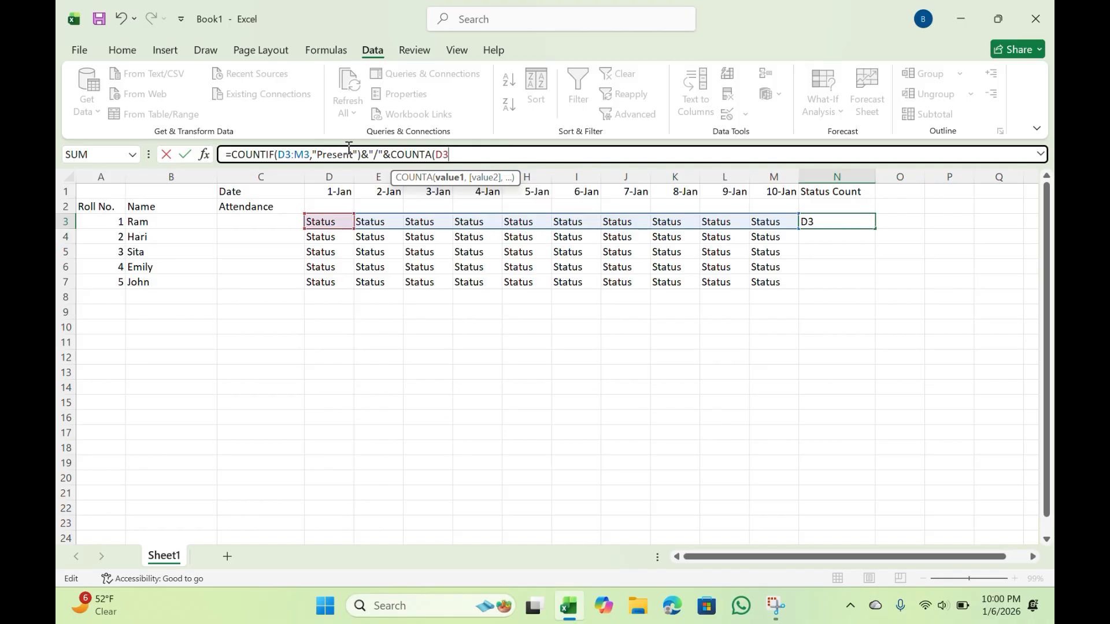
{"action": "type", "text": ":M3)"}
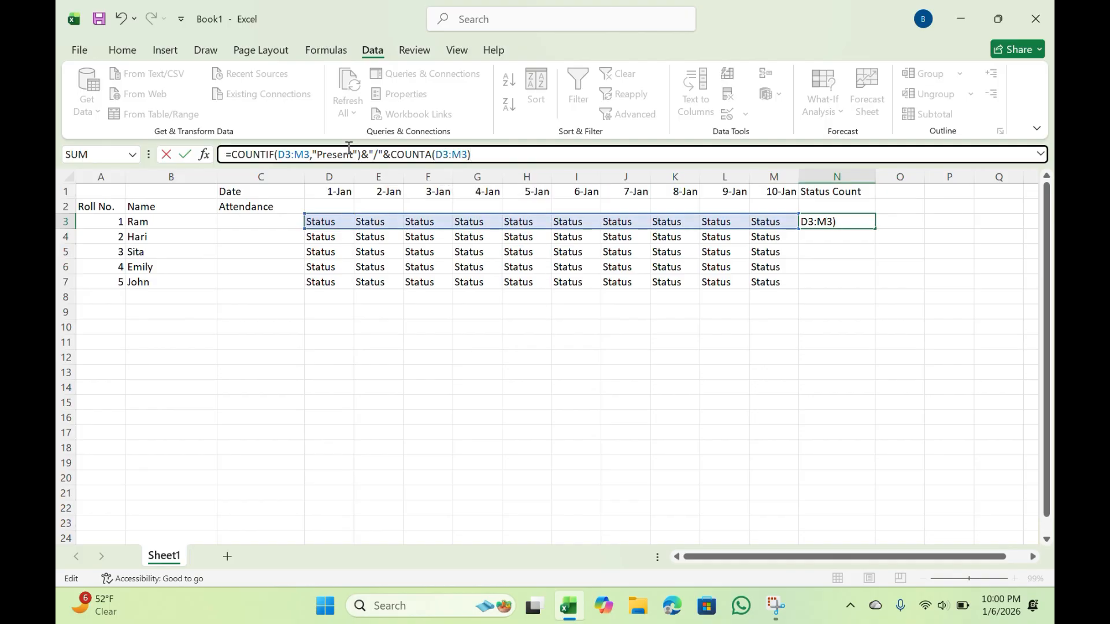
Append &"/"&COUNTA(D3:M3) to the COUNTIF formula in N3 and commit it
{"action": "key", "text": "Return"}
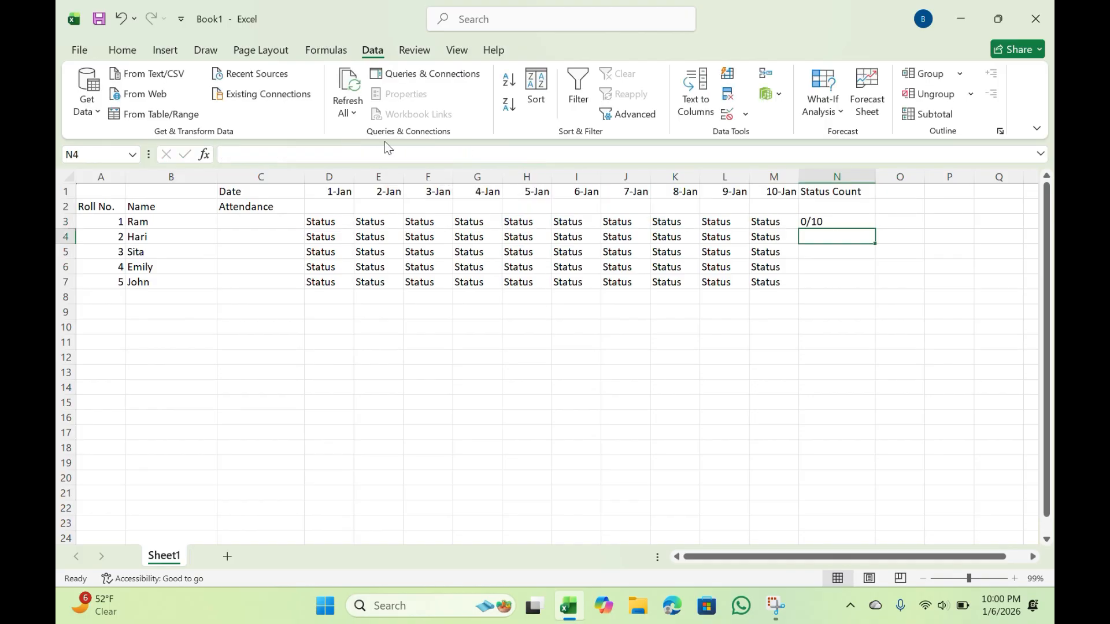
Fill the Status Count formula from N3 down through N7
{"action": "left_click", "coordinate": [831, 224]}
{"action": "left_click", "coordinate": [822, 236]}
{"action": "left_click", "coordinate": [829, 222]}
{"action": "left_click_drag", "start_coordinate": [875, 229], "coordinate": [879, 287]}
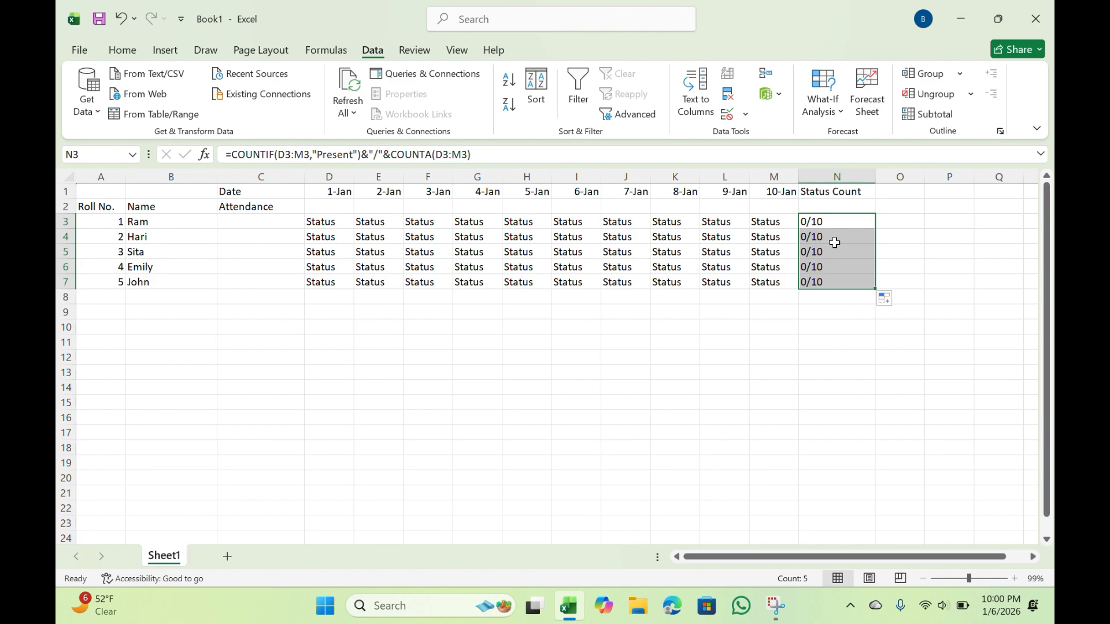
Choose Absent for 1-Jan in D3 and Present for 2-Jan in E3 from the attendance dropdowns
{"action": "left_click", "coordinate": [330, 222]}
{"action": "left_click", "coordinate": [360, 221]}
{"action": "left_click", "coordinate": [339, 246]}
{"action": "left_click", "coordinate": [391, 224]}
{"action": "left_click", "coordinate": [410, 222]}
{"action": "left_click", "coordinate": [406, 235]}
{"action": "left_click", "coordinate": [450, 220]}
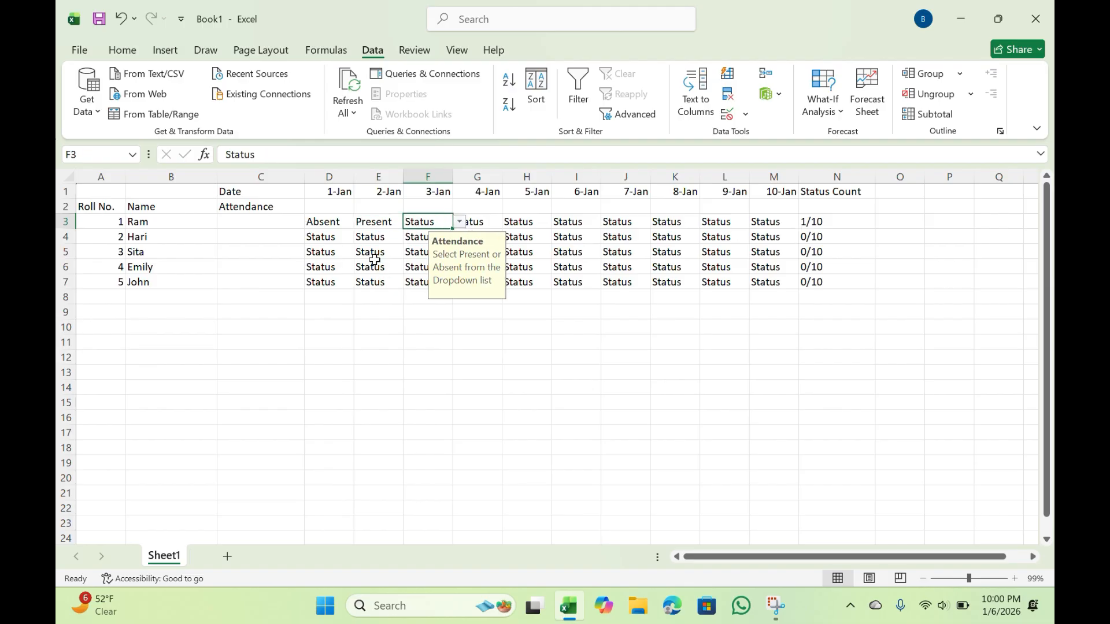
Mark the third student's attendance in row 5: Present in D5, Absent in H5 and Present in J5
{"action": "left_click_drag", "start_coordinate": [332, 251], "coordinate": [373, 253]}
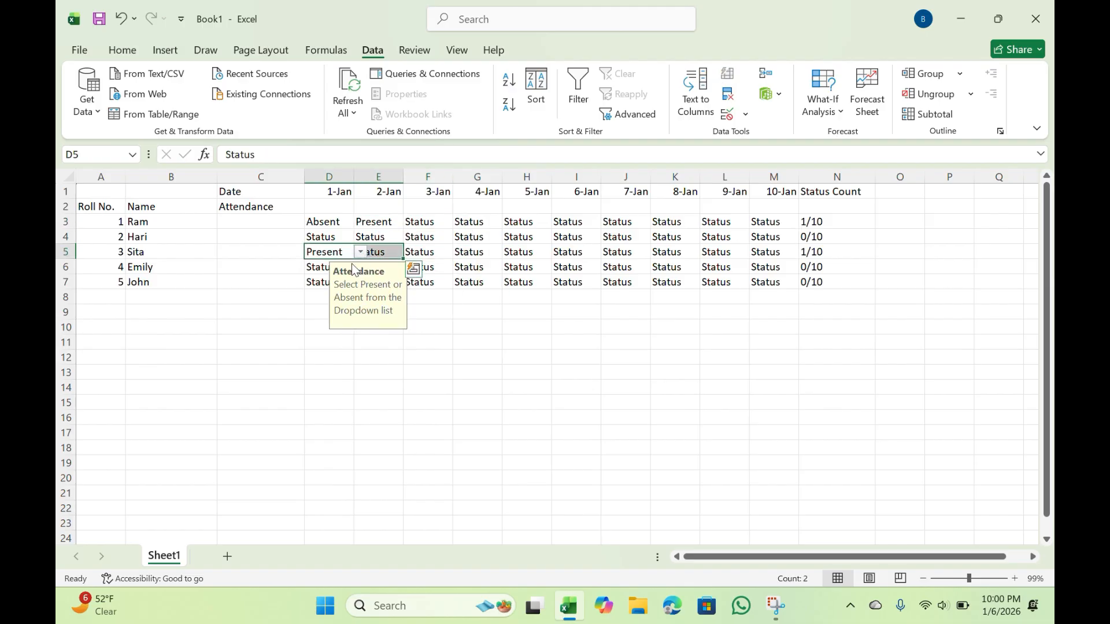
{"action": "left_click", "coordinate": [526, 251]}
{"action": "left_click", "coordinate": [561, 253]}
{"action": "left_click", "coordinate": [547, 273]}
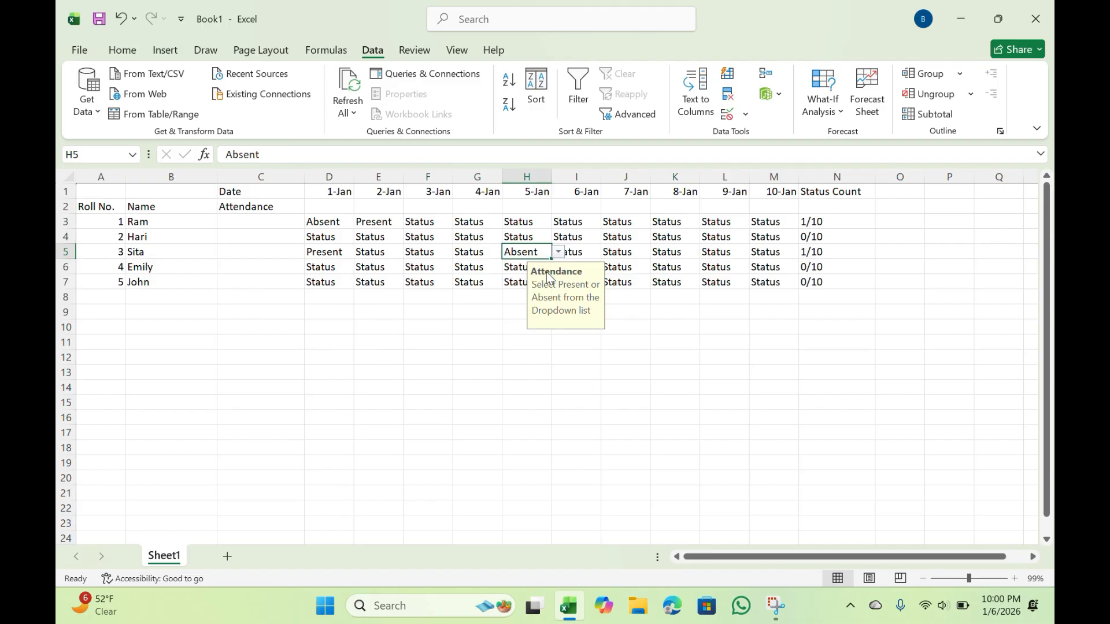
{"action": "left_click", "coordinate": [625, 252]}
{"action": "left_click", "coordinate": [657, 252]}
{"action": "left_click", "coordinate": [627, 265]}
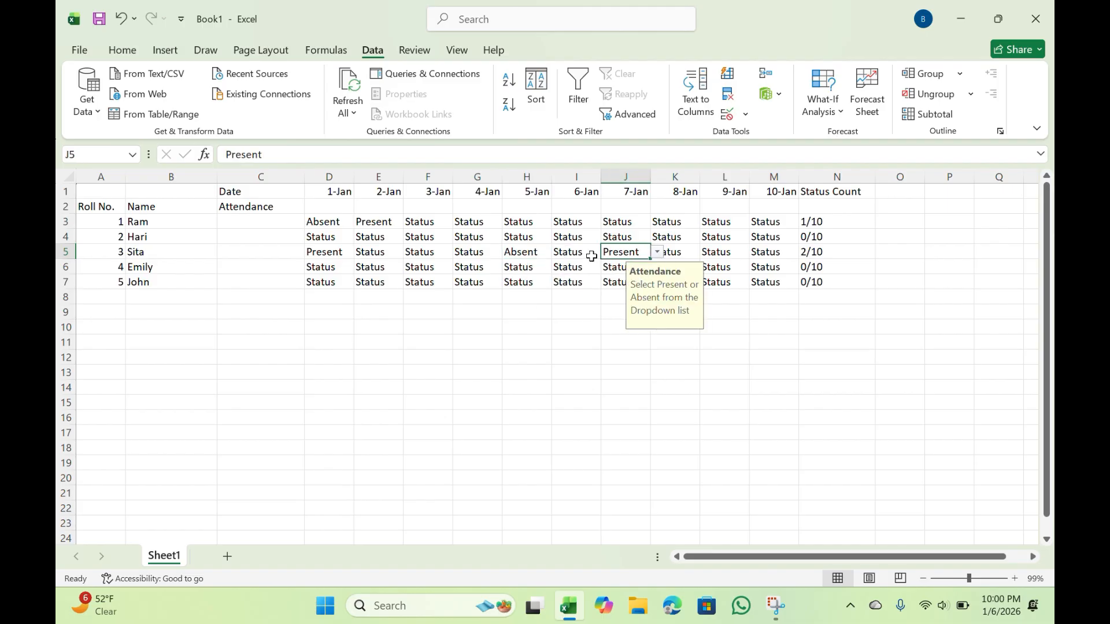
Choose Present from the dropdowns in I4 for 6-Jan and in H7 for 5-Jan
{"action": "left_click", "coordinate": [582, 237]}
{"action": "left_click", "coordinate": [608, 237]}
{"action": "left_click", "coordinate": [570, 250]}
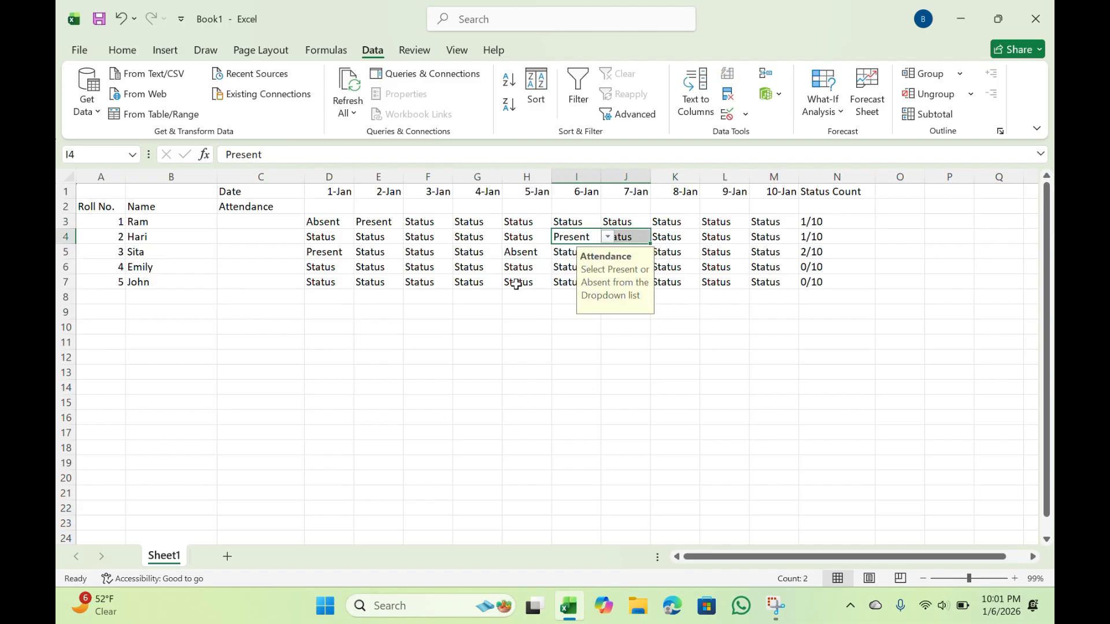
{"action": "left_click", "coordinate": [516, 282]}
{"action": "left_click", "coordinate": [559, 282]}
{"action": "left_click", "coordinate": [523, 295]}
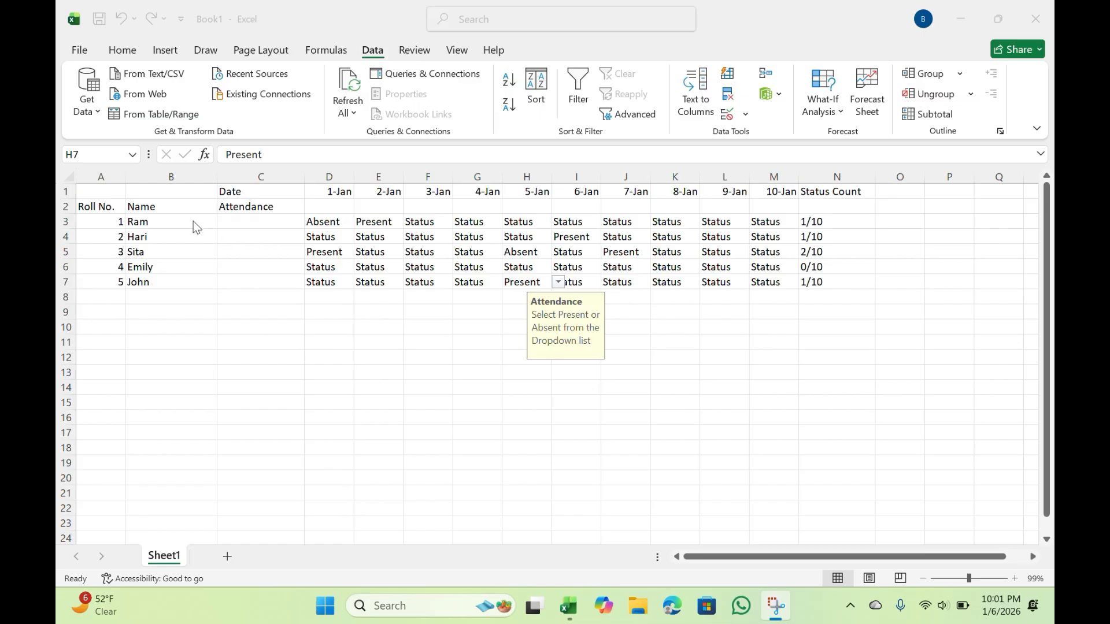
Apply All Borders to the whole attendance table A1:N7
{"action": "left_click", "coordinate": [122, 49]}
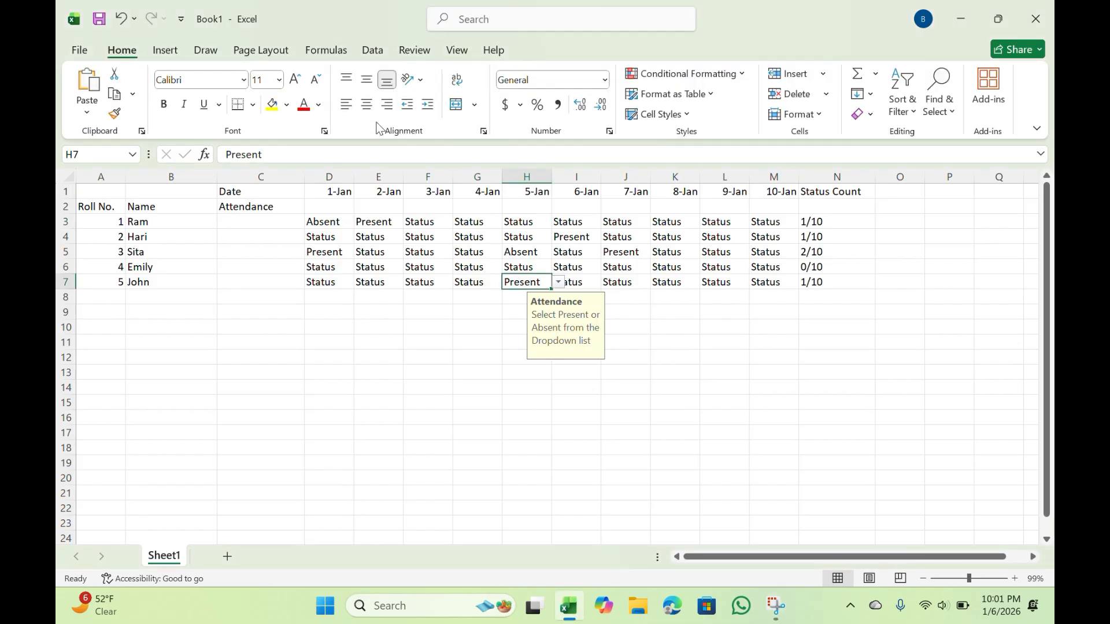
{"action": "left_click_drag", "start_coordinate": [84, 195], "coordinate": [838, 283]}
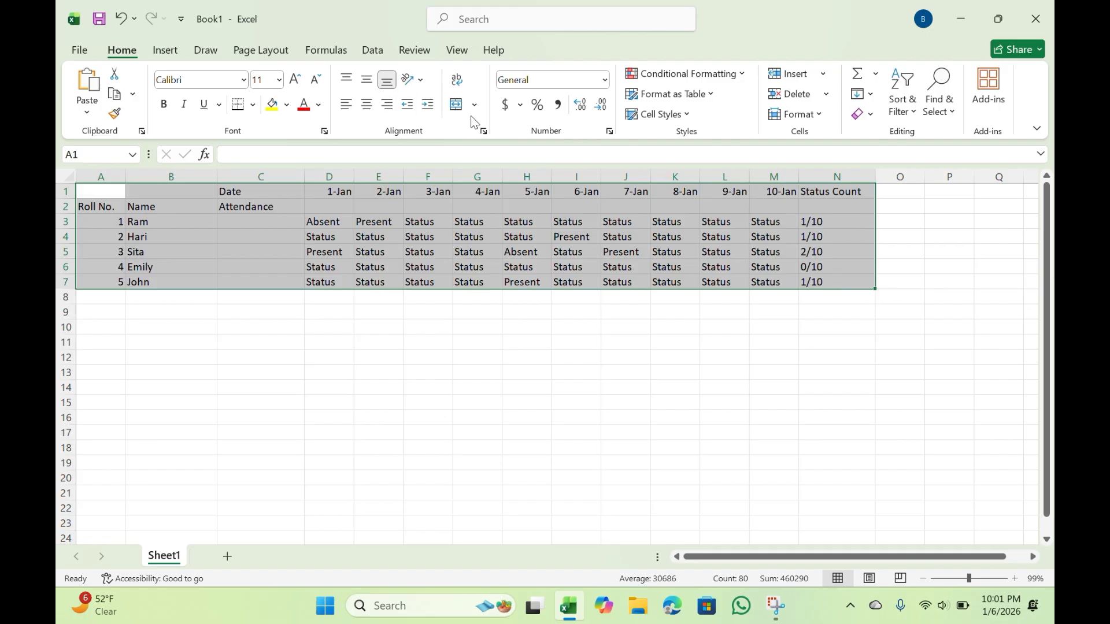
{"action": "left_click", "coordinate": [253, 105]}
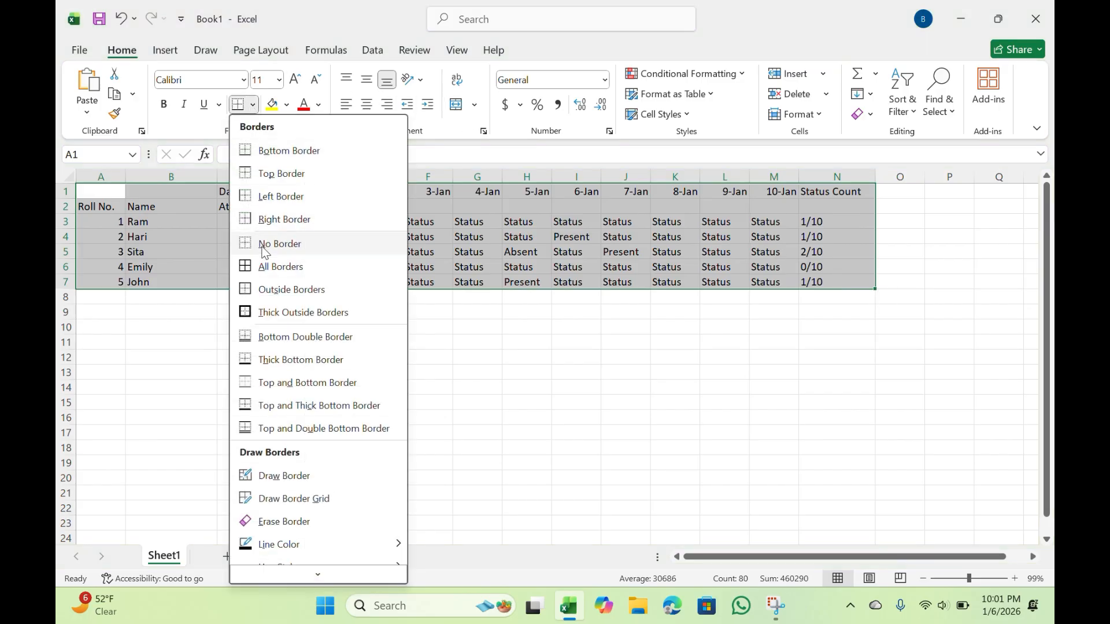
{"action": "left_click", "coordinate": [262, 263]}
{"action": "left_click", "coordinate": [242, 388]}
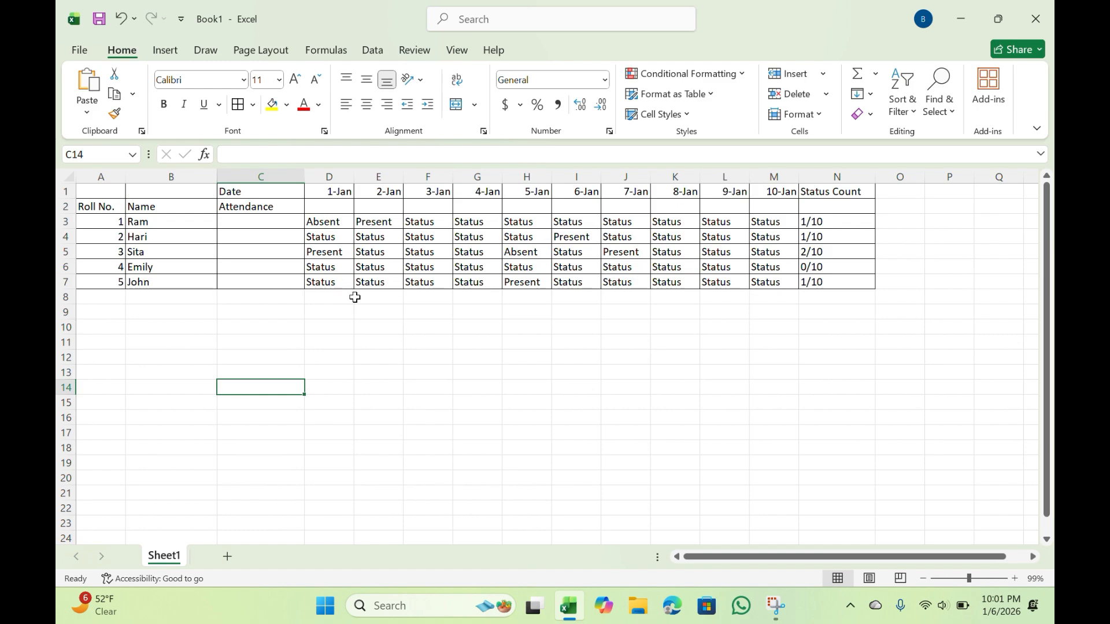
Merge and center the empty header cells A1:B1 above Roll No. and Name
{"action": "left_click", "coordinate": [123, 191]}
{"action": "left_click", "coordinate": [128, 193]}
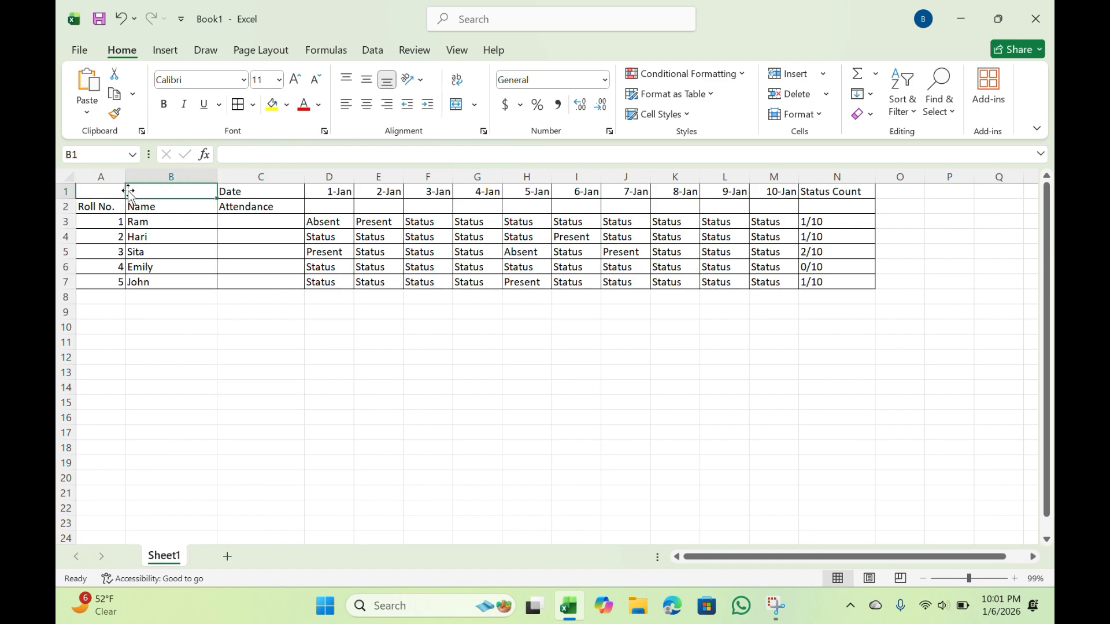
{"action": "mouse_move", "coordinate": [107, 190]}
{"action": "left_mouse_down"}
{"action": "mouse_move", "coordinate": [138, 193]}
{"action": "mouse_move", "coordinate": [102, 193]}
{"action": "left_mouse_up"}
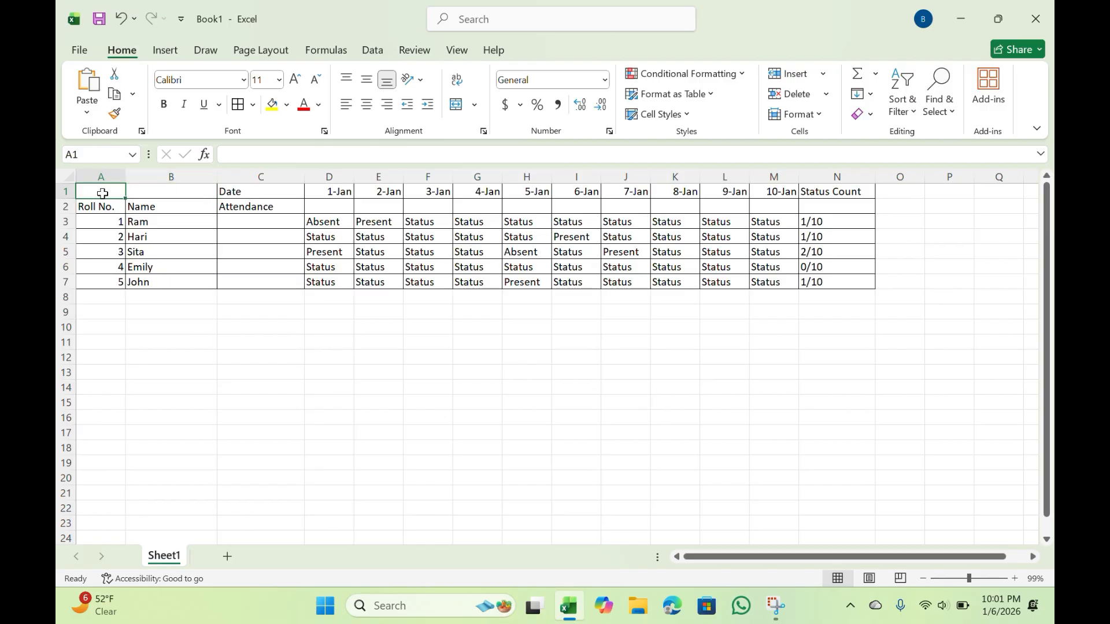
{"action": "left_click", "coordinate": [461, 110]}
{"action": "left_click_drag", "start_coordinate": [122, 191], "coordinate": [198, 191]}
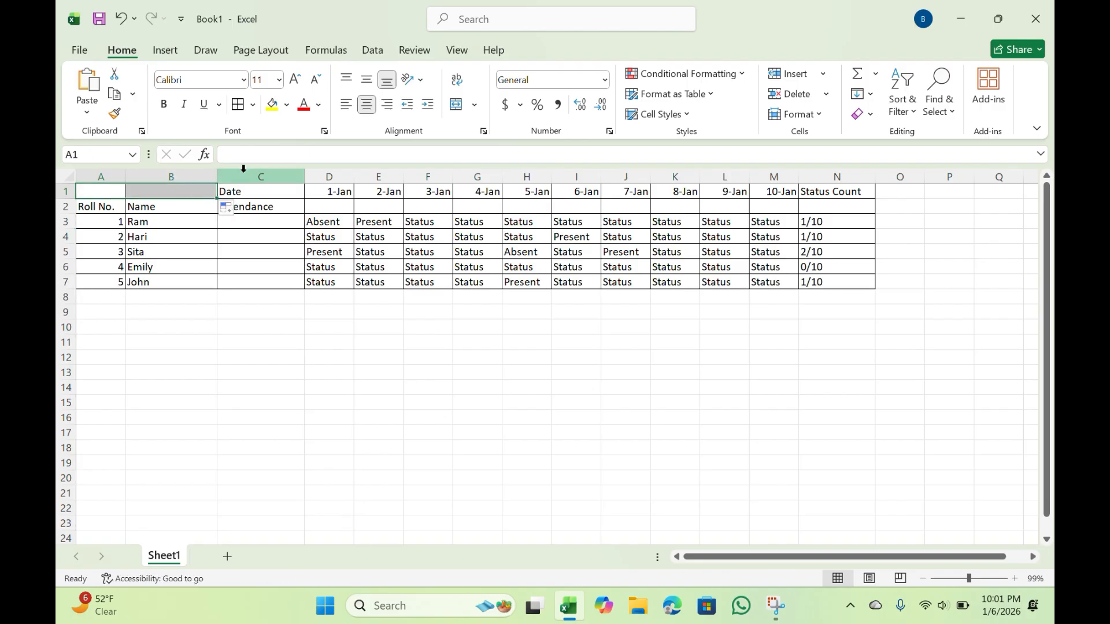
{"action": "left_click", "coordinate": [457, 104]}
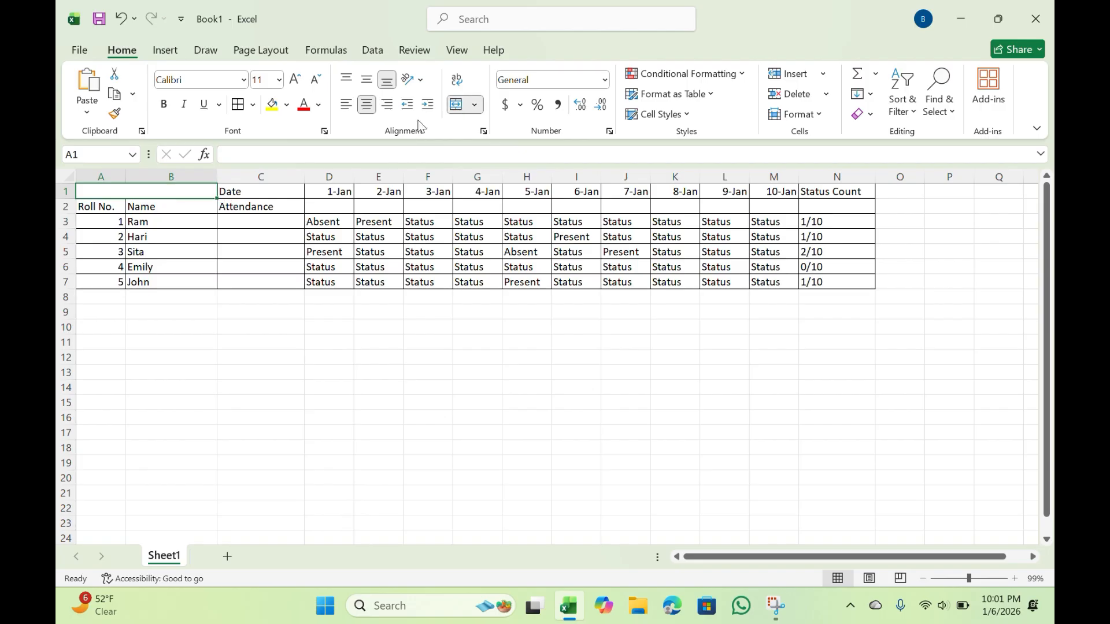
{"action": "left_click", "coordinate": [274, 338]}
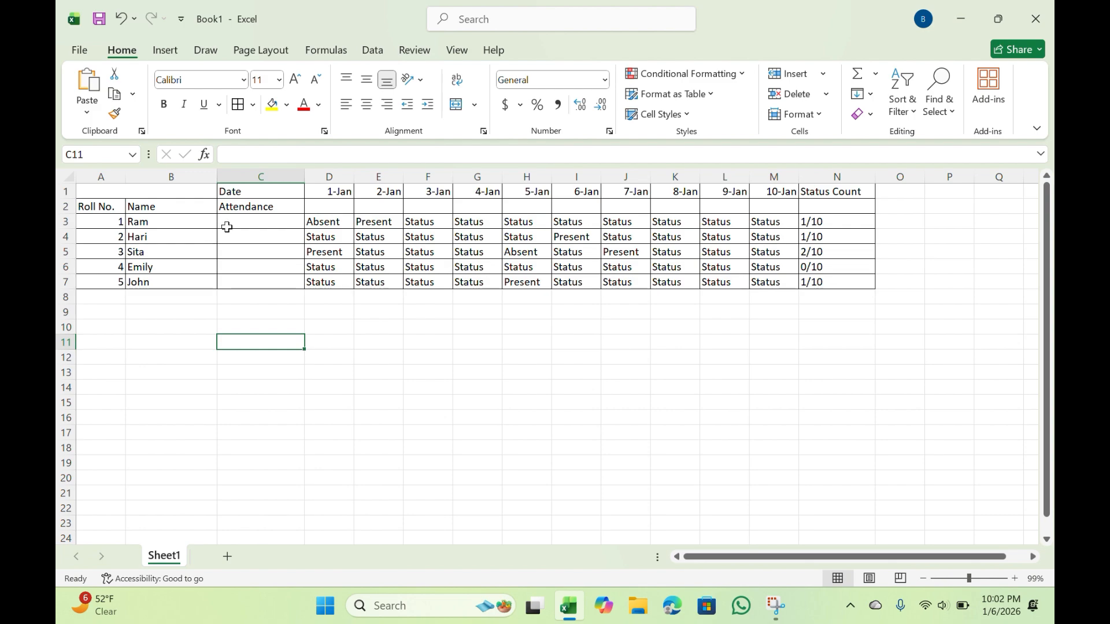
Apply Thick Outside Borders around the two header rows A1:N2
{"action": "left_click", "coordinate": [133, 204]}
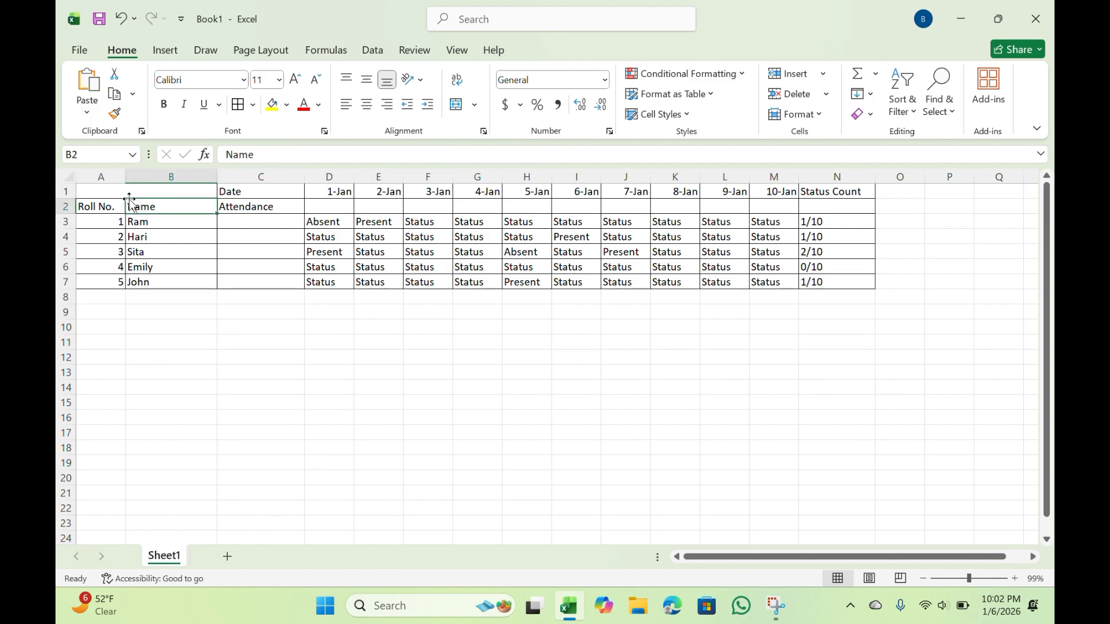
{"action": "left_click_drag", "start_coordinate": [98, 191], "coordinate": [847, 201]}
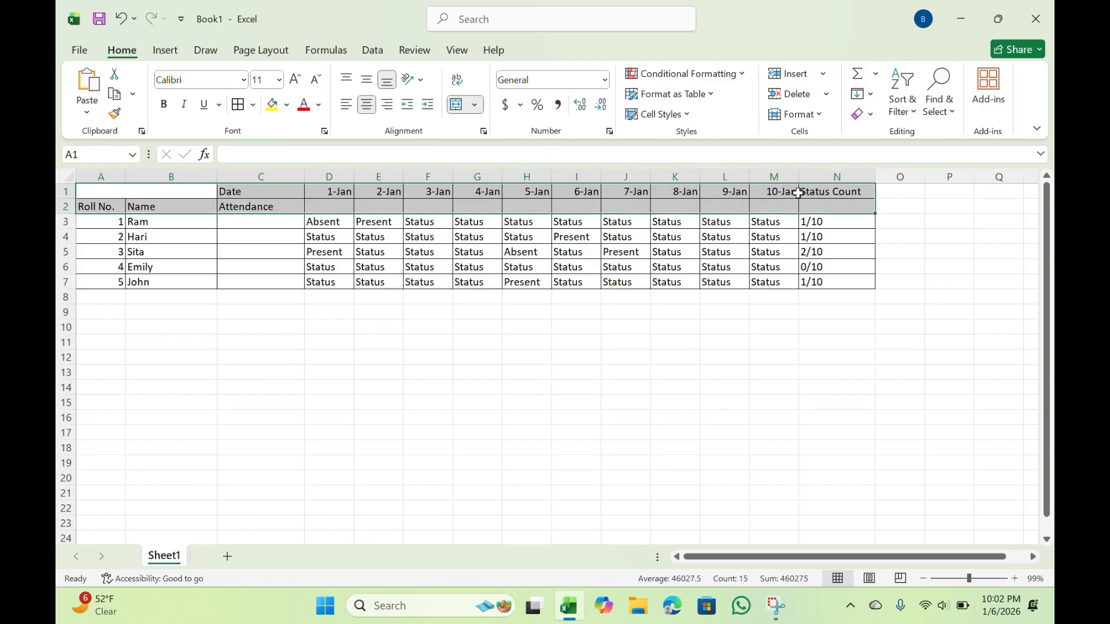
{"action": "left_click", "coordinate": [253, 105]}
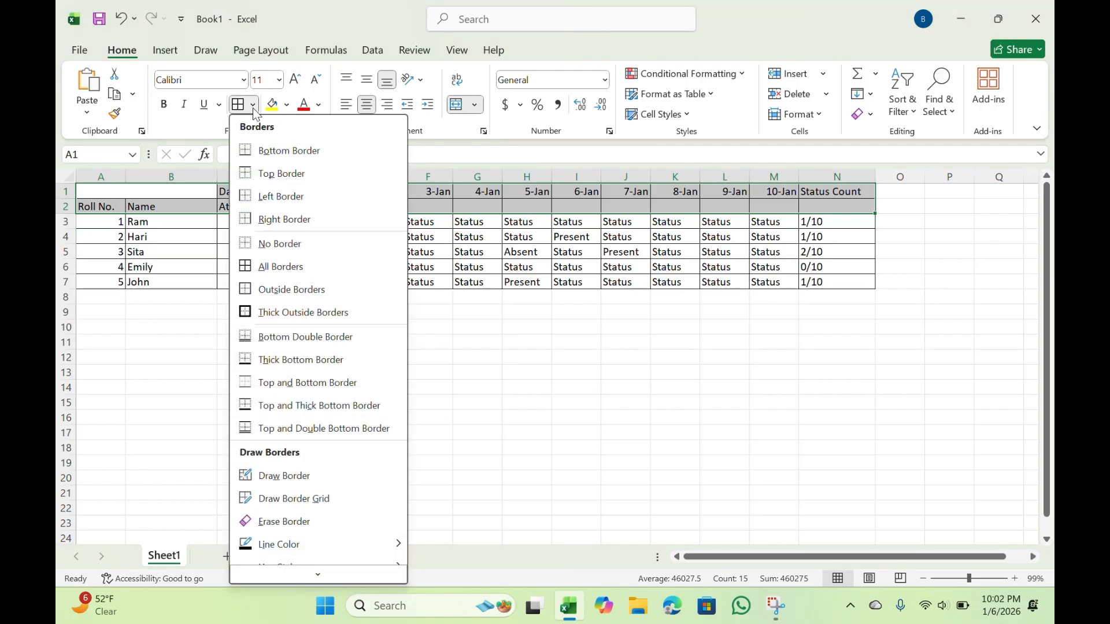
{"action": "left_click", "coordinate": [289, 314]}
{"action": "left_click", "coordinate": [367, 338]}
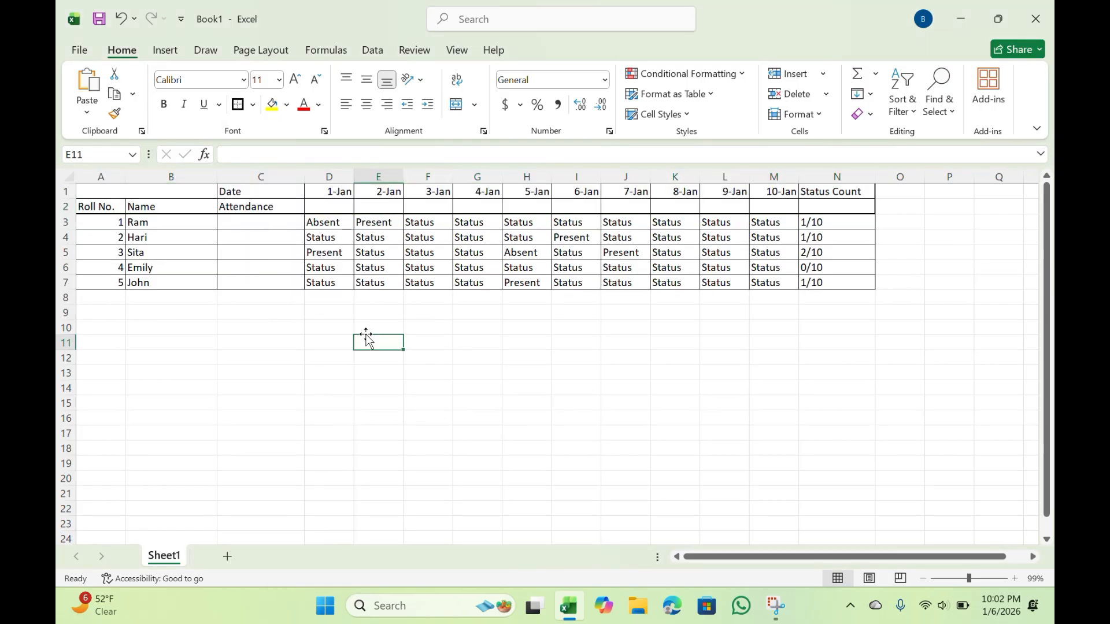